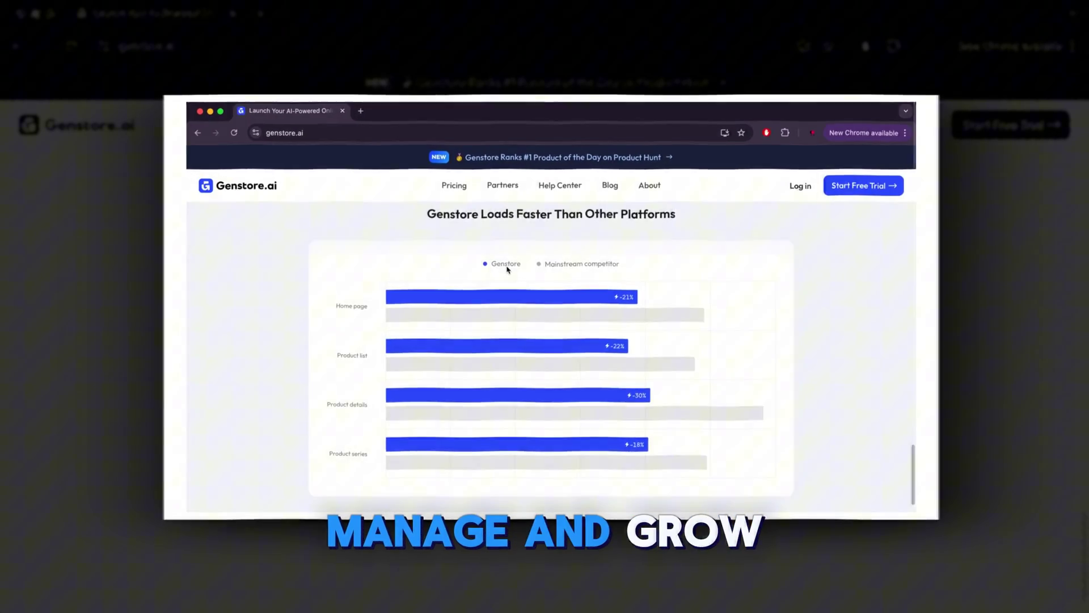
Start the 7-day free trial with email sign-up and fill in the account email and password.
scroll(495, 264, down, 4)
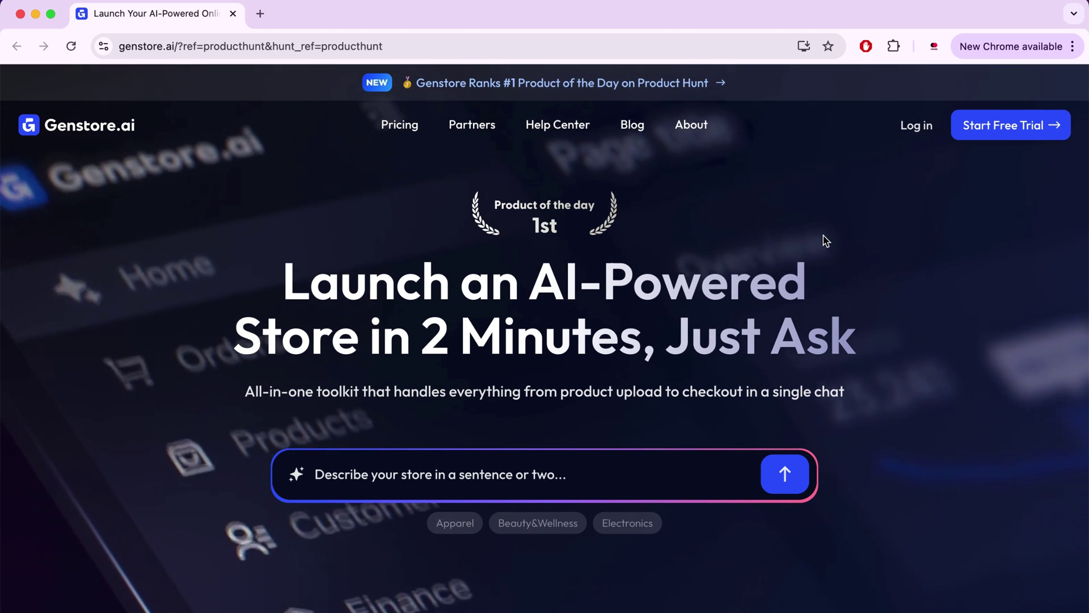
click(1016, 138)
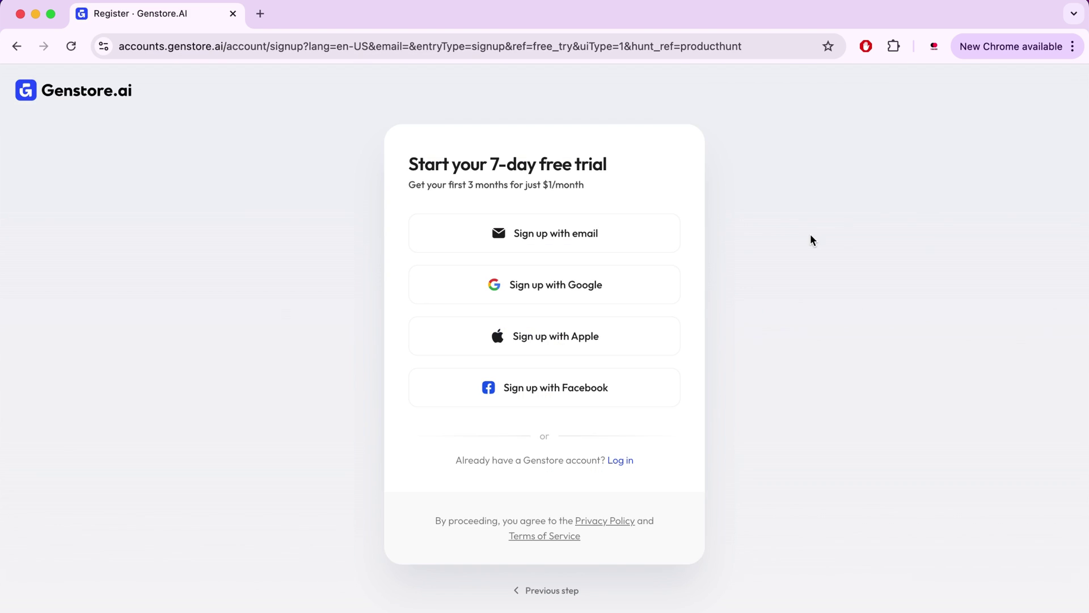
click(576, 241)
click(539, 277)
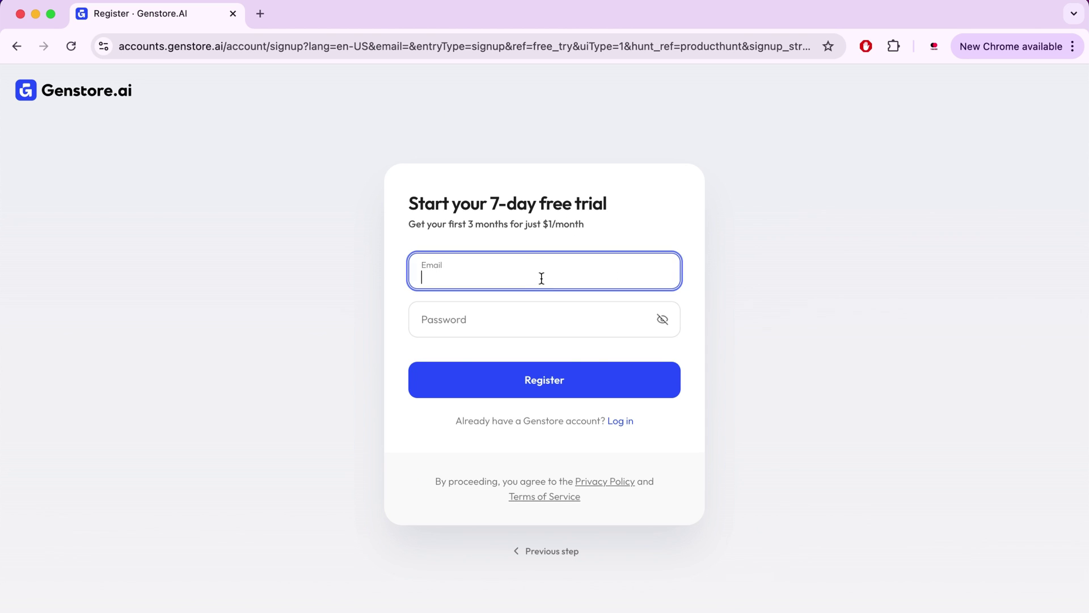
click(512, 326)
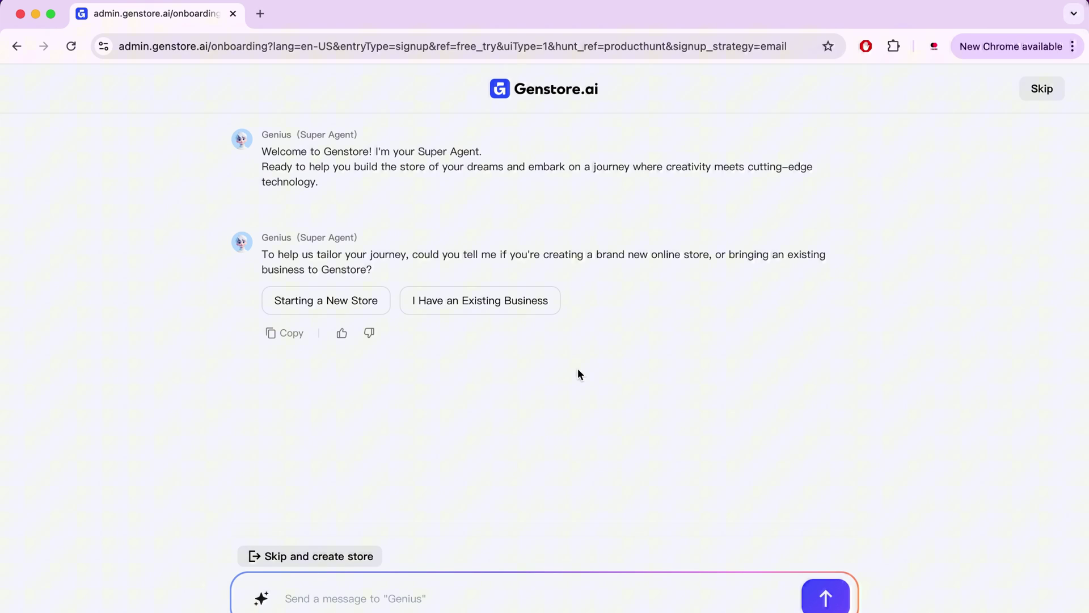
Answer the Genius agent with 'Starting a New Store' and 'Products I buy or make myself'.
click(395, 591)
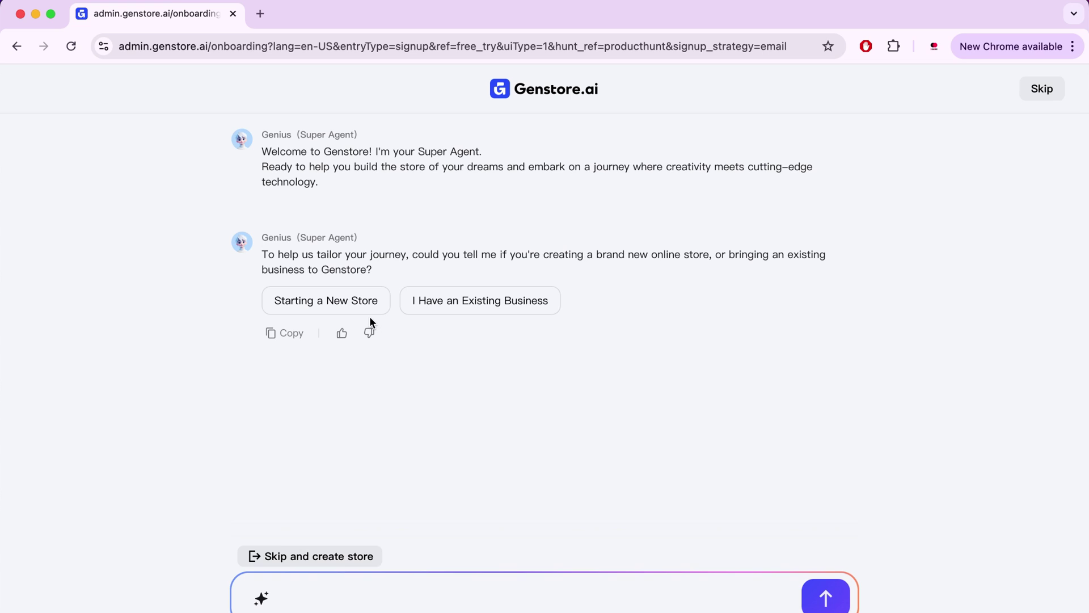
click(333, 307)
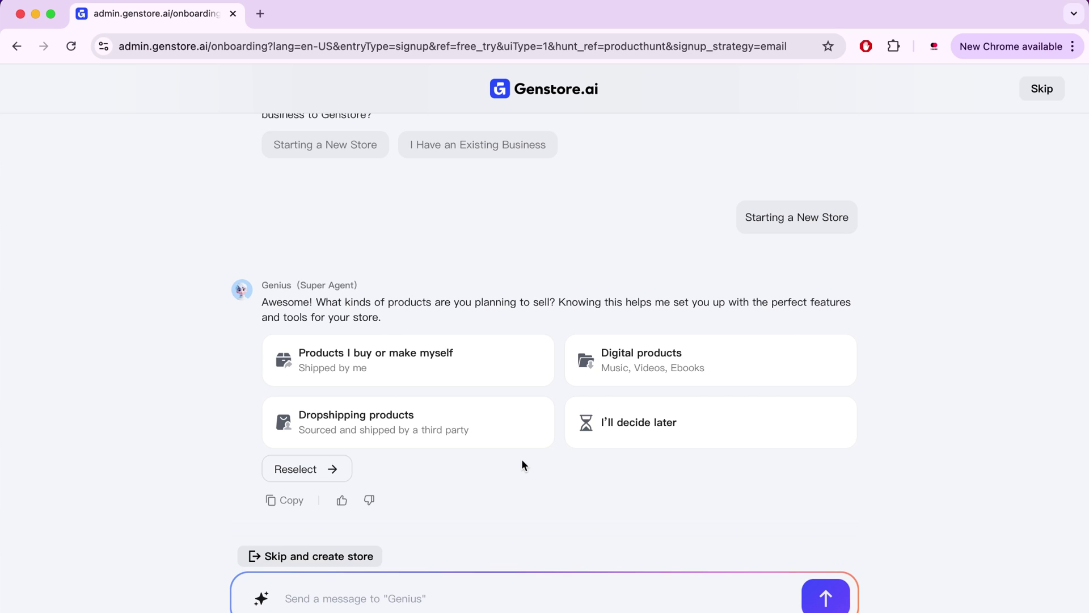
click(456, 369)
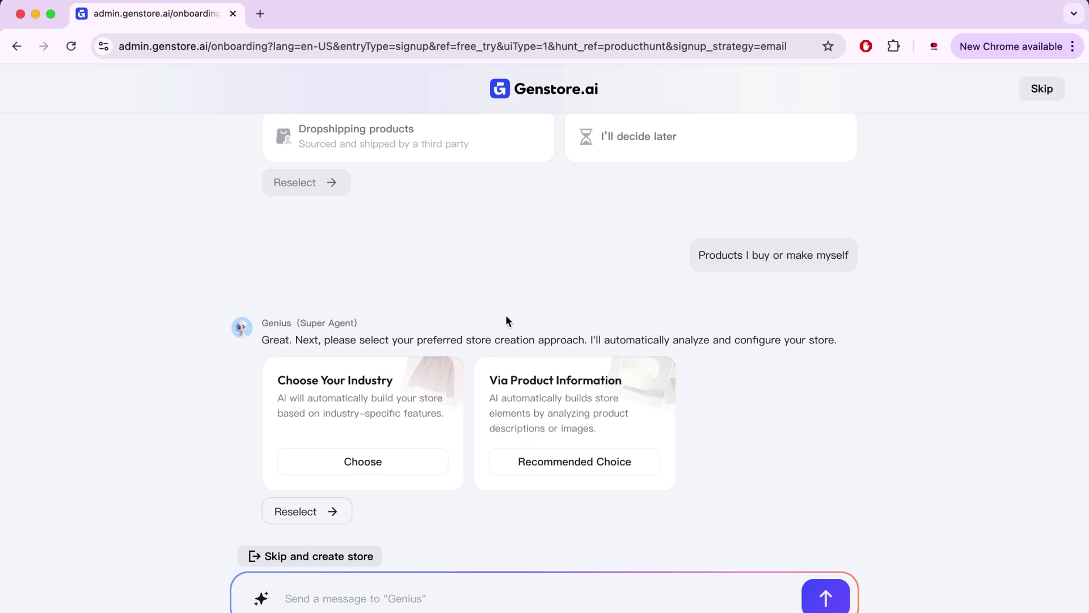
Build by industry with Sports and recreation, accepting the Peak Play United States/English setup.
click(384, 467)
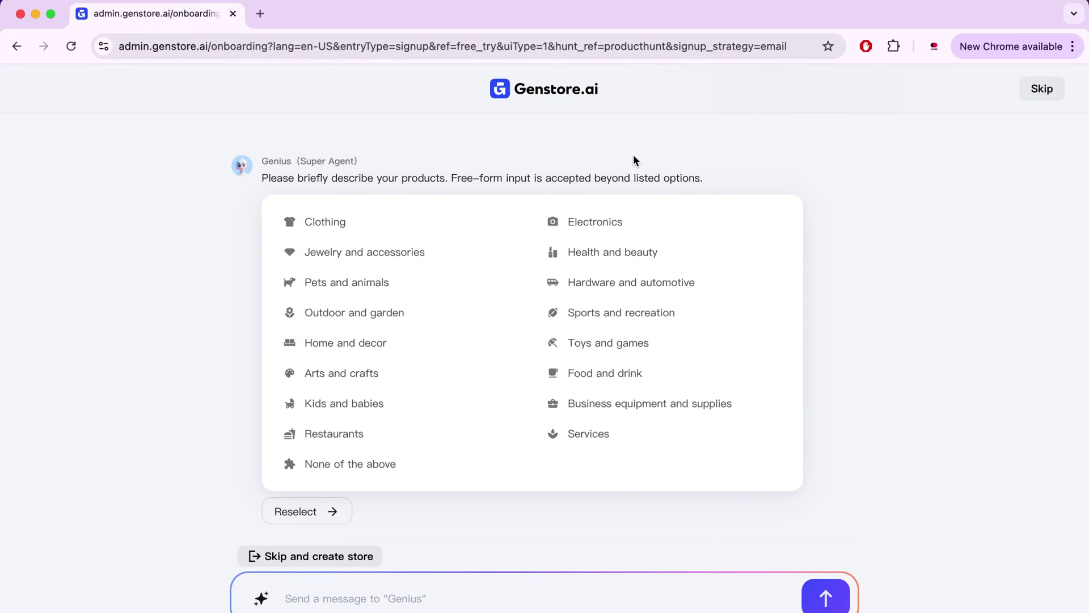
click(600, 321)
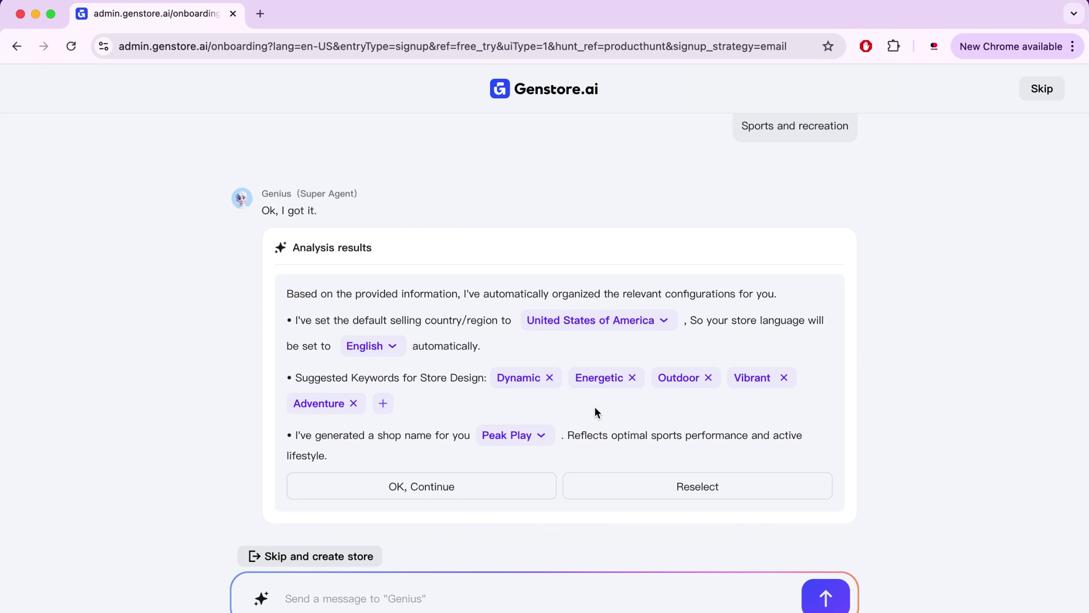
click(486, 496)
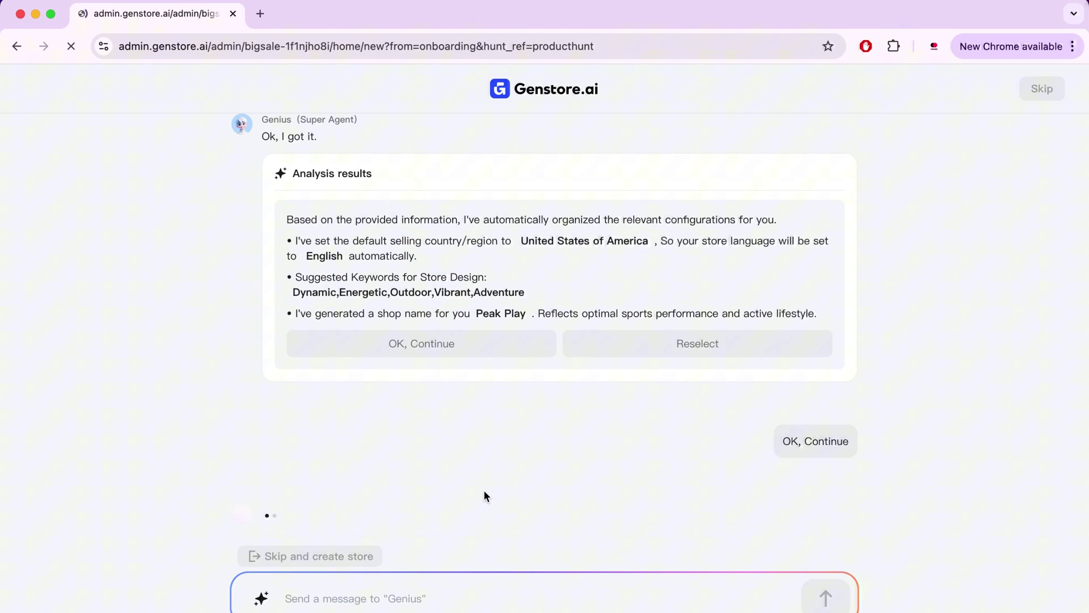
Wait for Peak Play generation to finish and show the Congratulations message.
scroll(709, 295, up, 3)
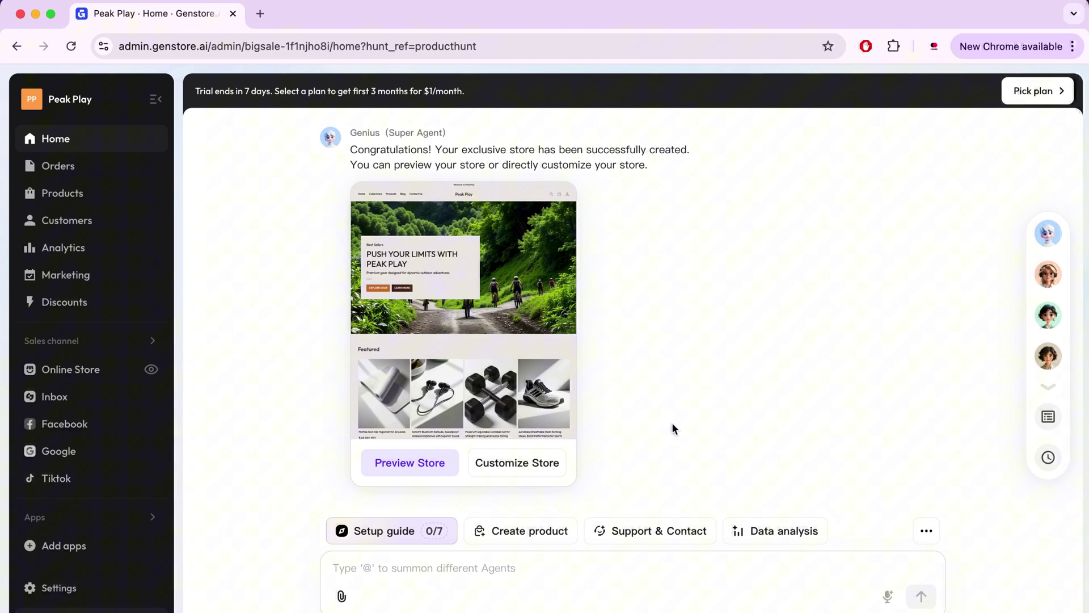
Preview the Peak Play storefront, scroll through its pages, then close the preview tab.
click(415, 475)
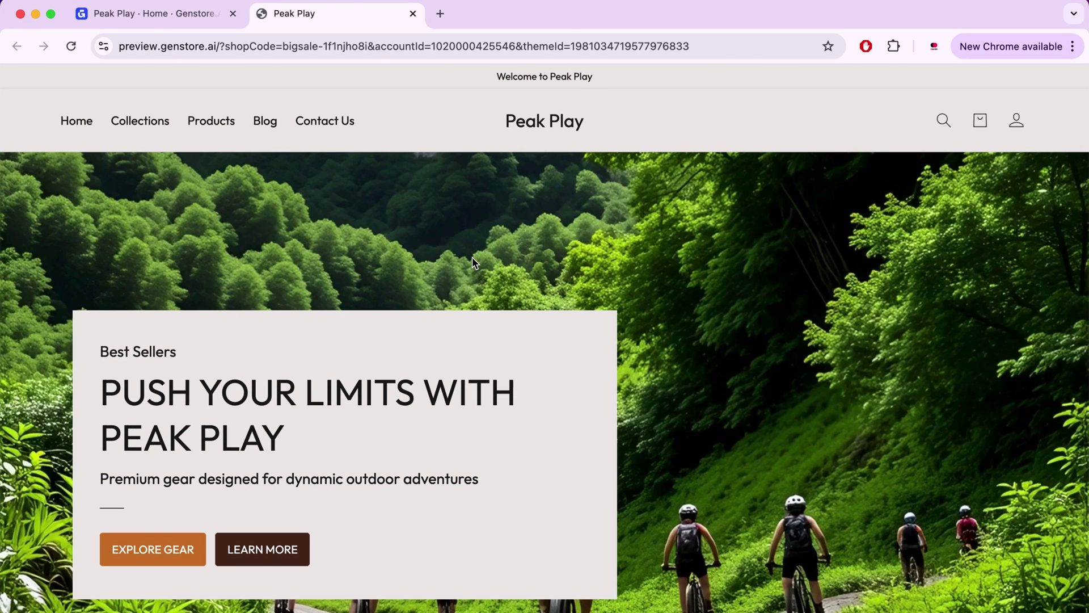
scroll(472, 260, down, 7)
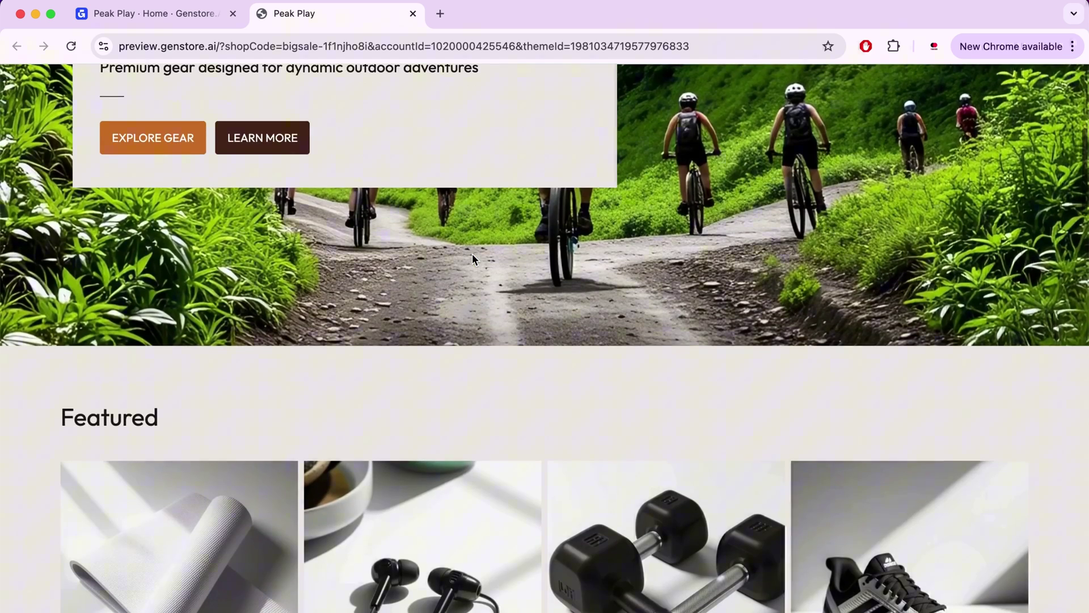
scroll(472, 256, down, 13)
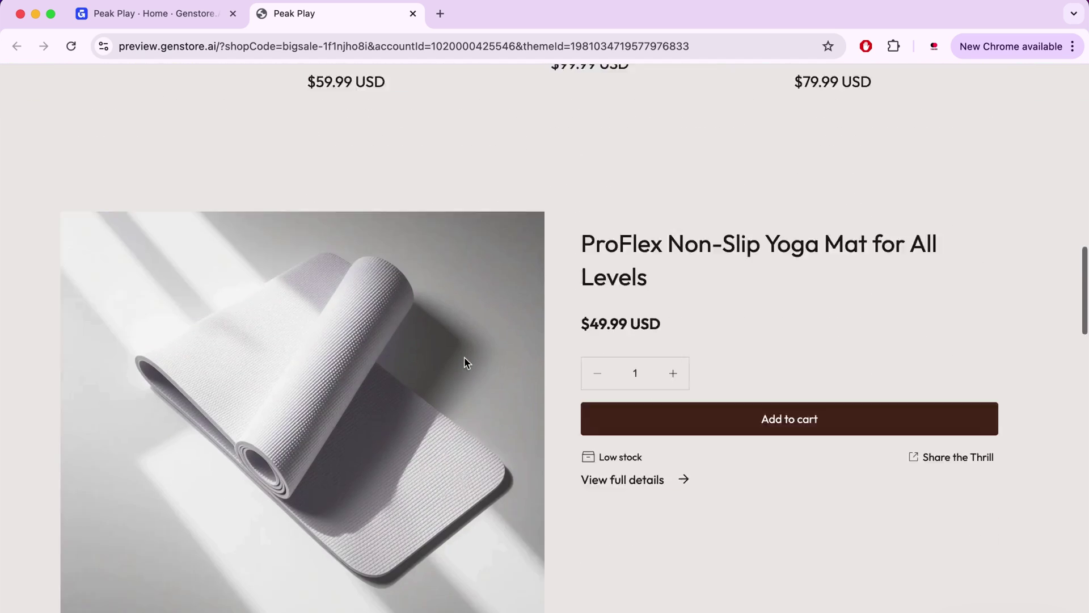
scroll(464, 363, down, 5)
scroll(465, 361, up, 8)
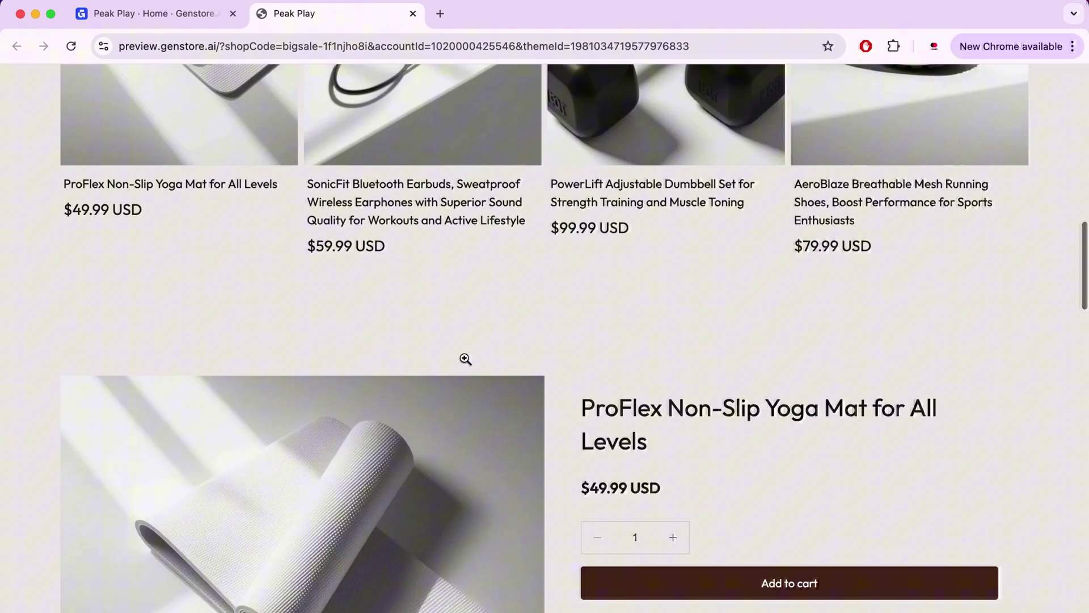
scroll(465, 359, up, 17)
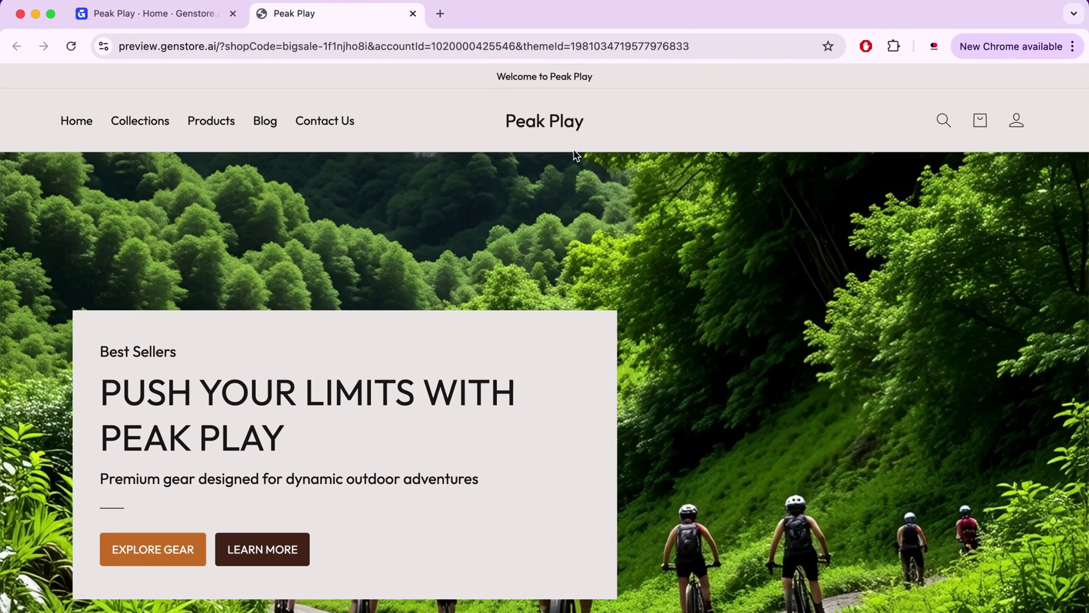
click(413, 13)
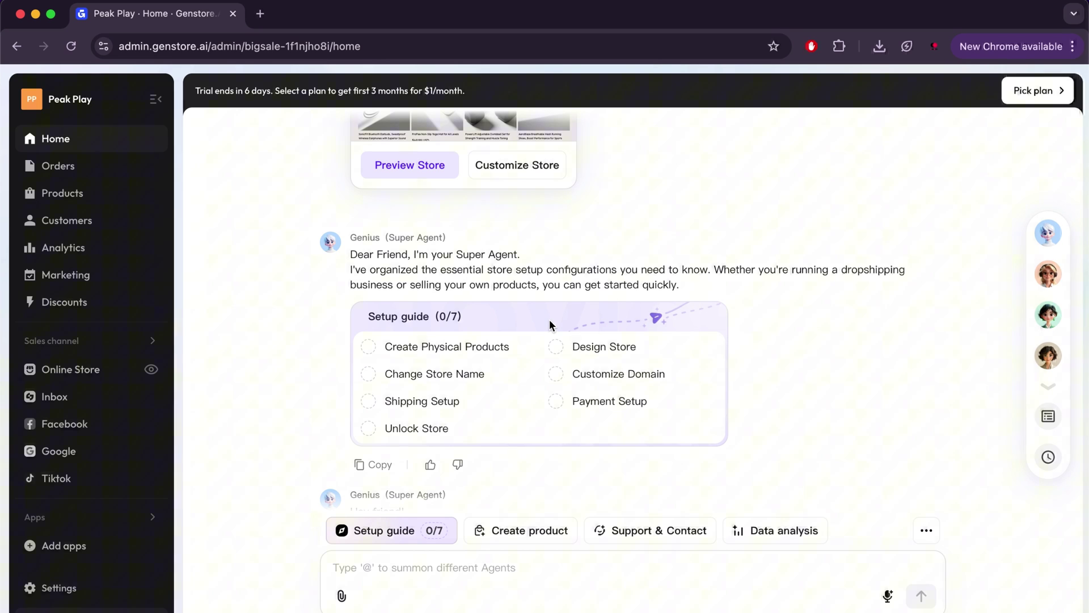
Choose Create Physical Products in the setup guide to get the Product Agent's options.
click(499, 348)
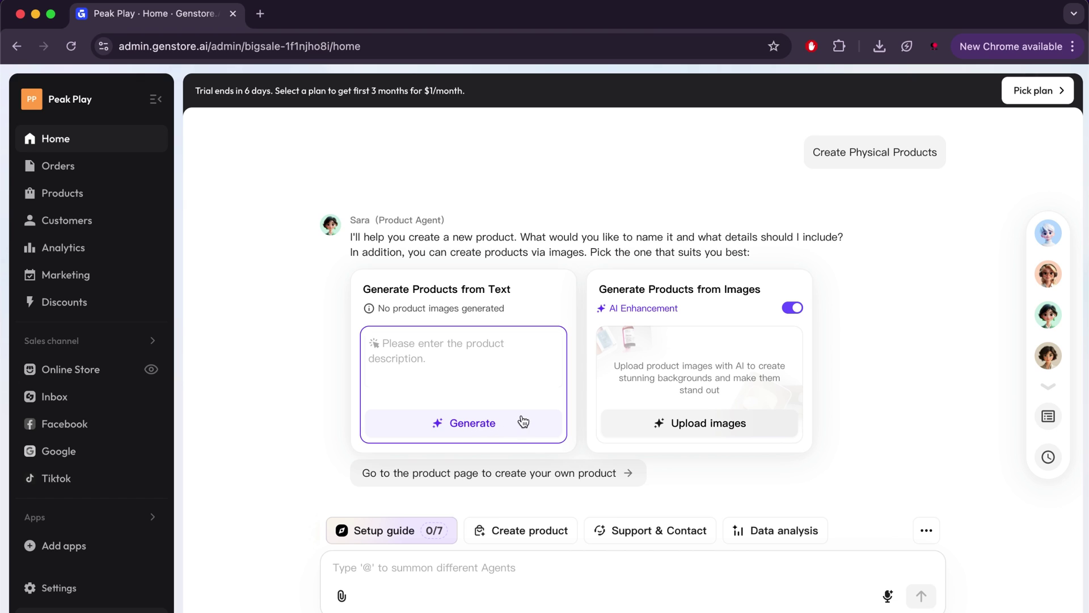
Upload a cap photo for Product 1 and a backpack photo for Product 2, then confirm.
click(696, 425)
mouse_move(553, 297)
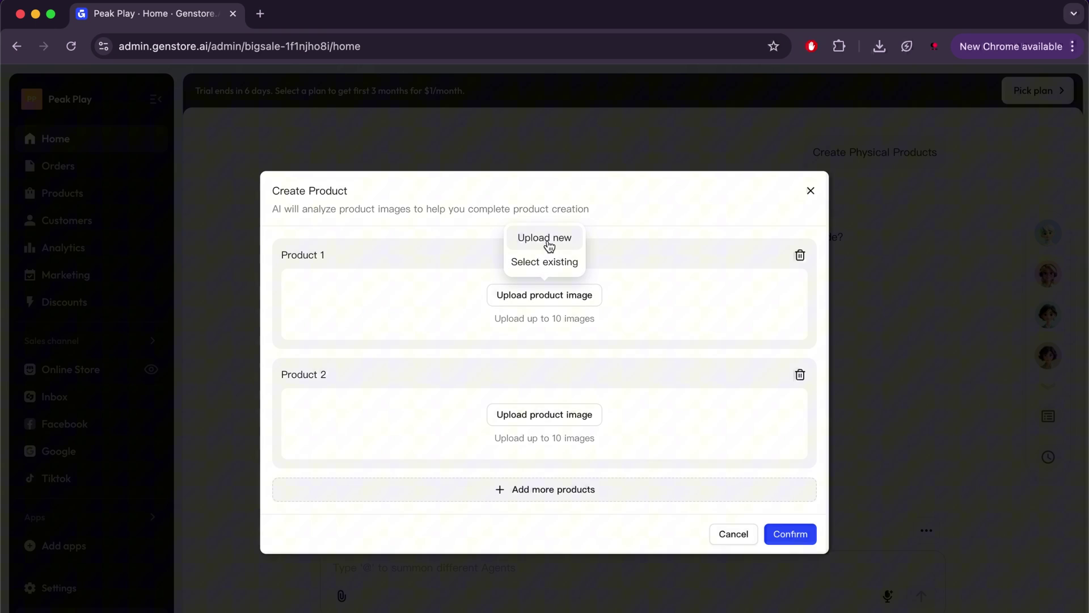
click(549, 244)
click(567, 255)
click(802, 454)
mouse_move(554, 409)
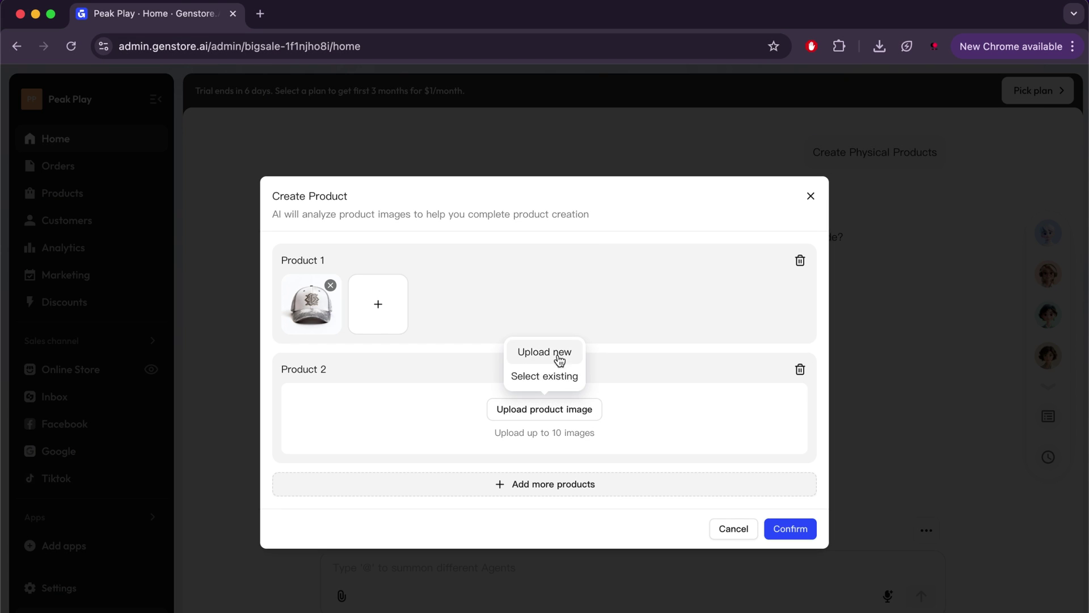
click(557, 349)
click(518, 276)
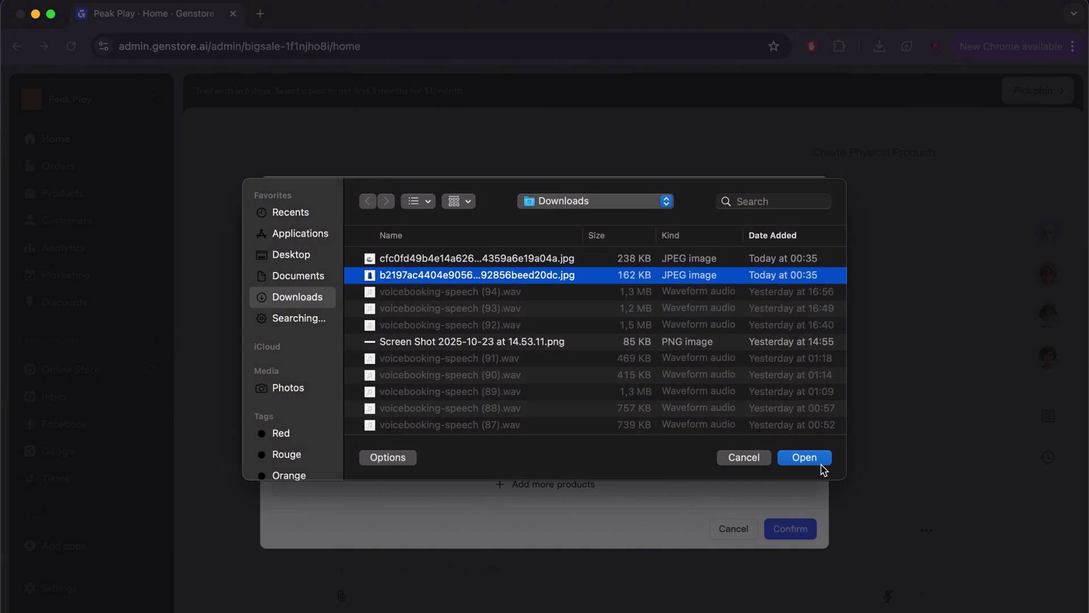
click(819, 460)
click(781, 522)
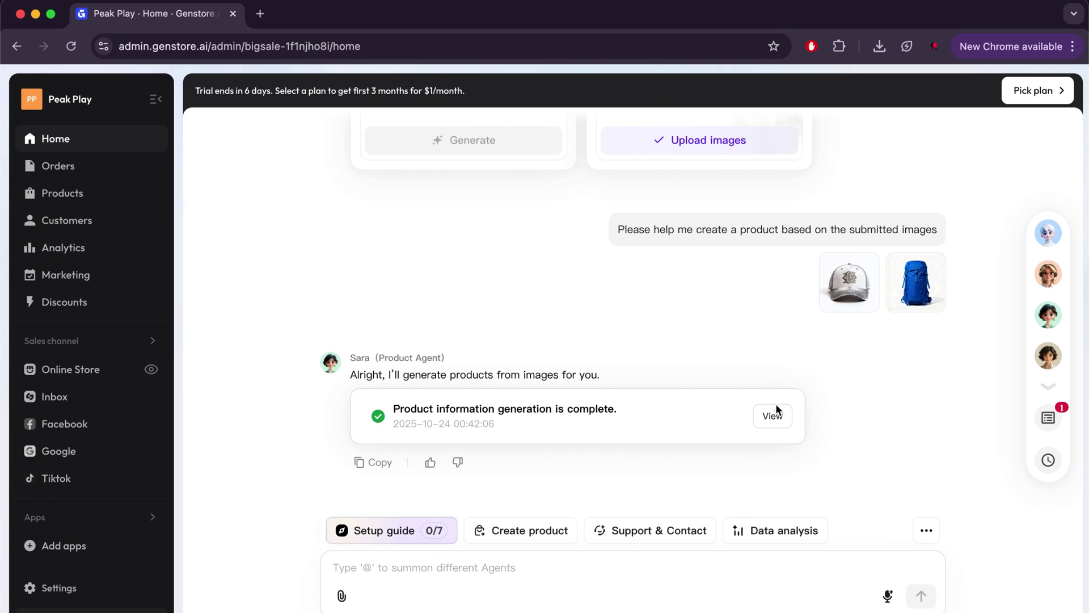
Review the generated cap and backpack details and choose 'Use the generated results'.
click(773, 420)
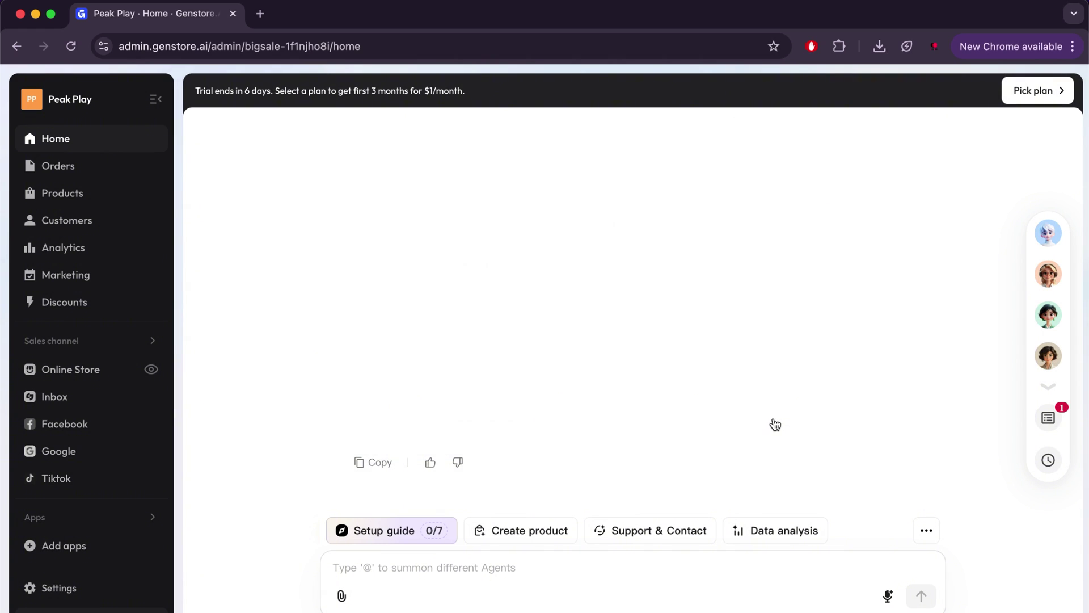
scroll(665, 268, up, 9)
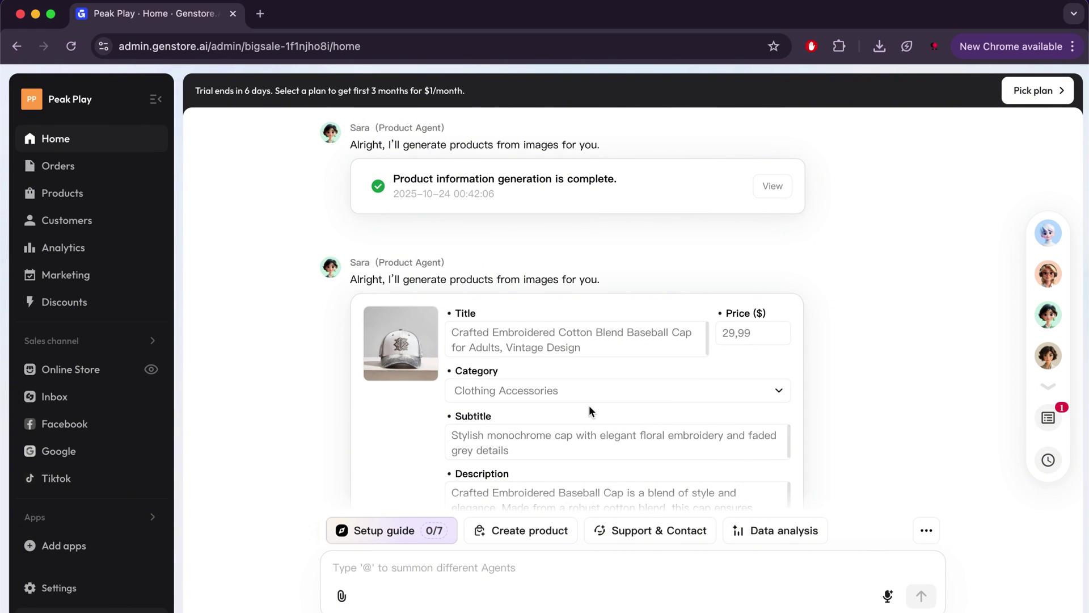
scroll(589, 406, down, 4)
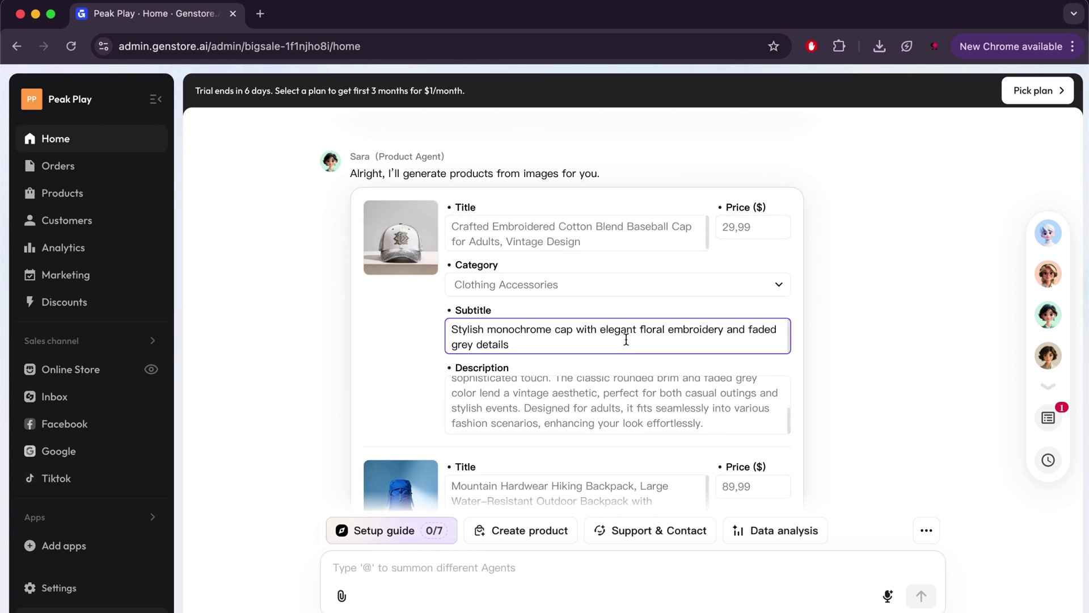
scroll(625, 436, down, 9)
scroll(625, 436, up, 1)
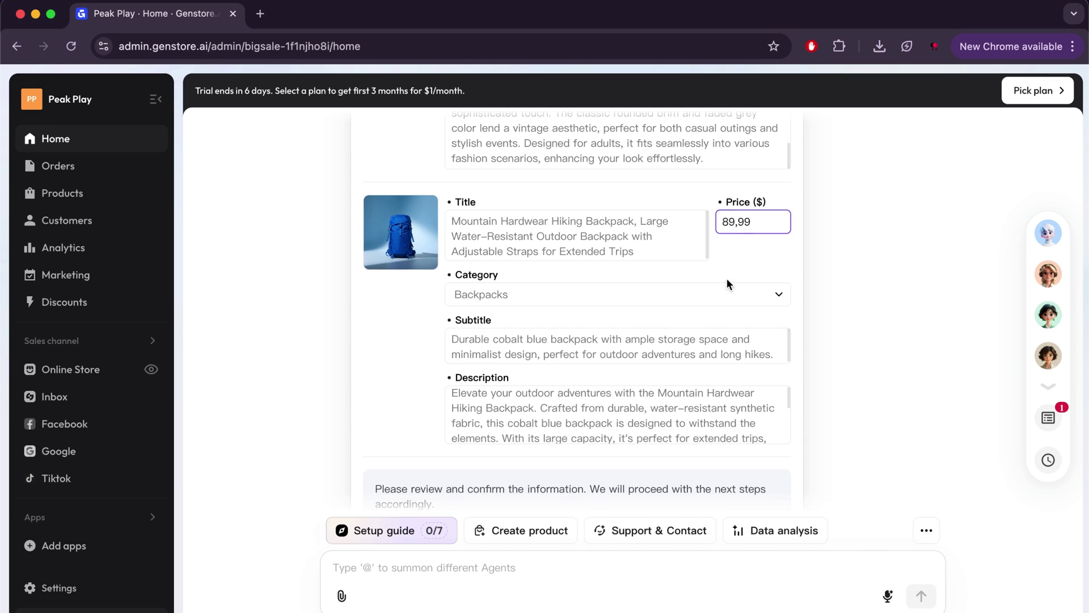
scroll(693, 406, down, 3)
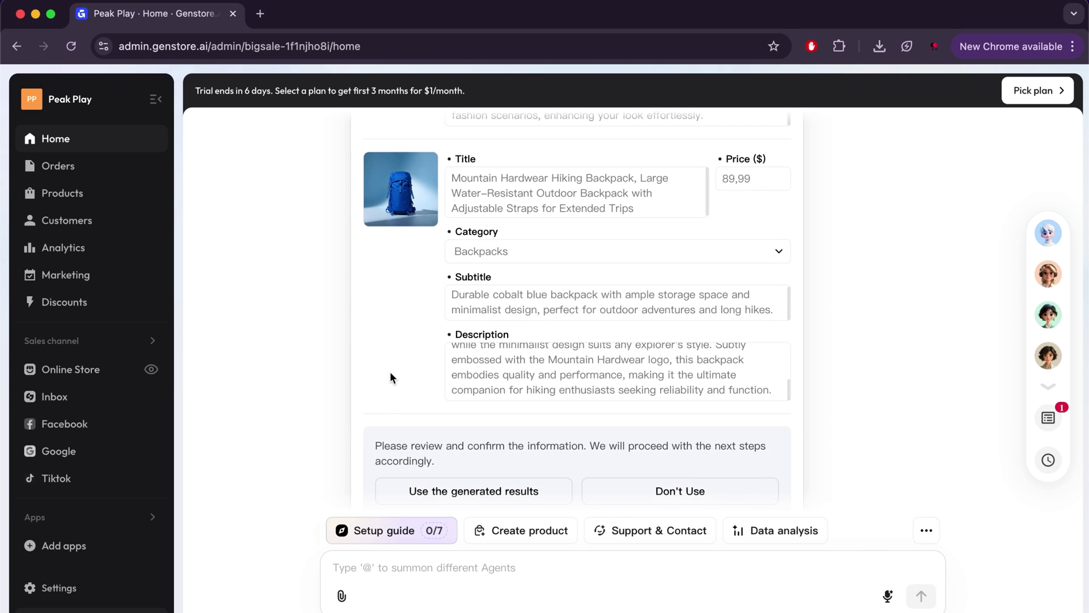
scroll(390, 371, down, 4)
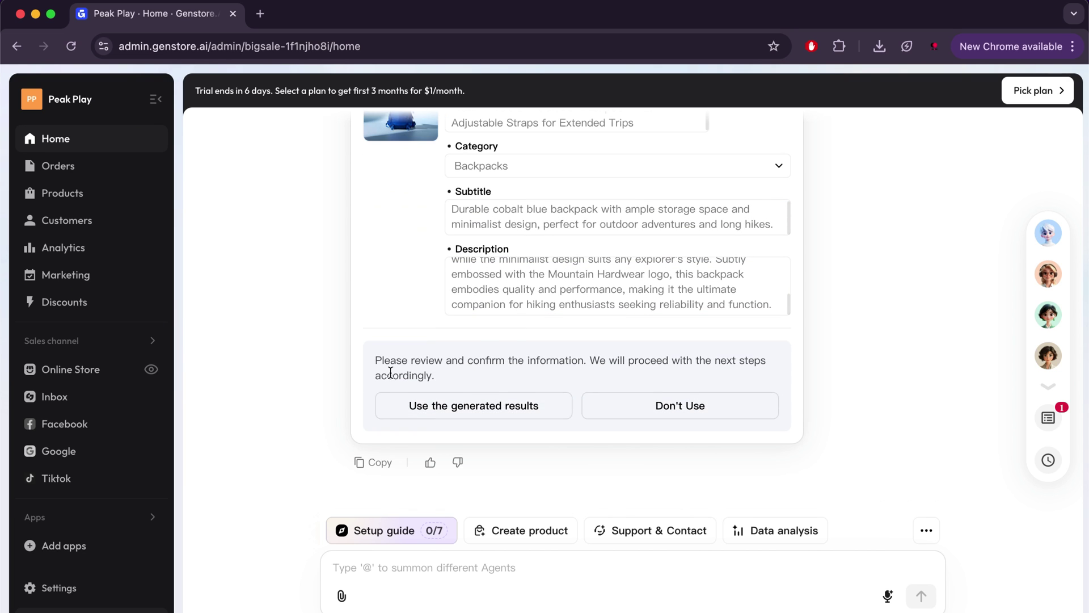
click(480, 407)
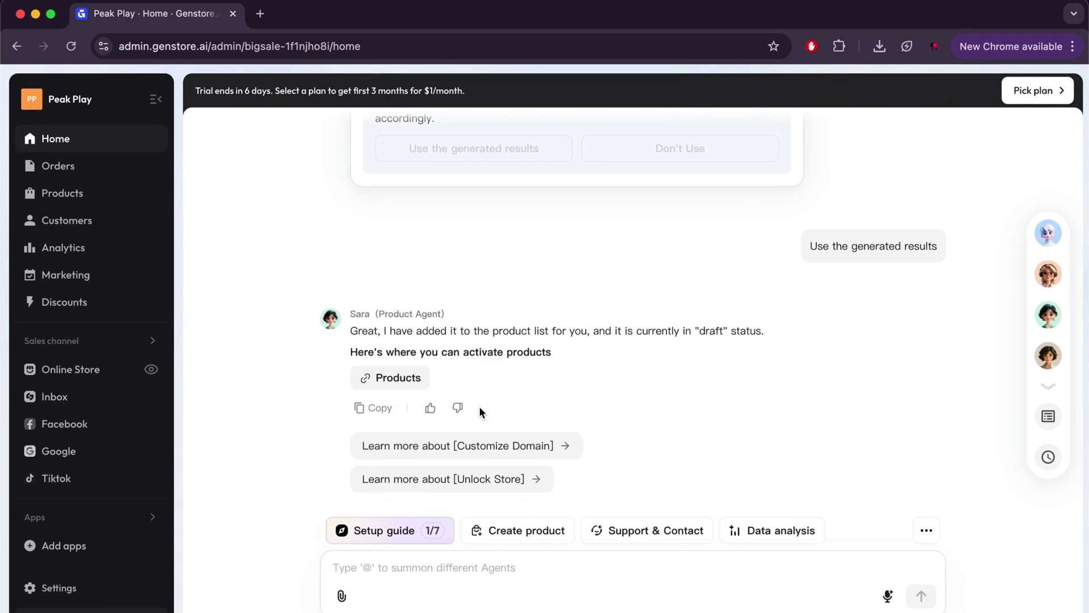
Set the hiking backpack's status to Active and save it.
click(392, 377)
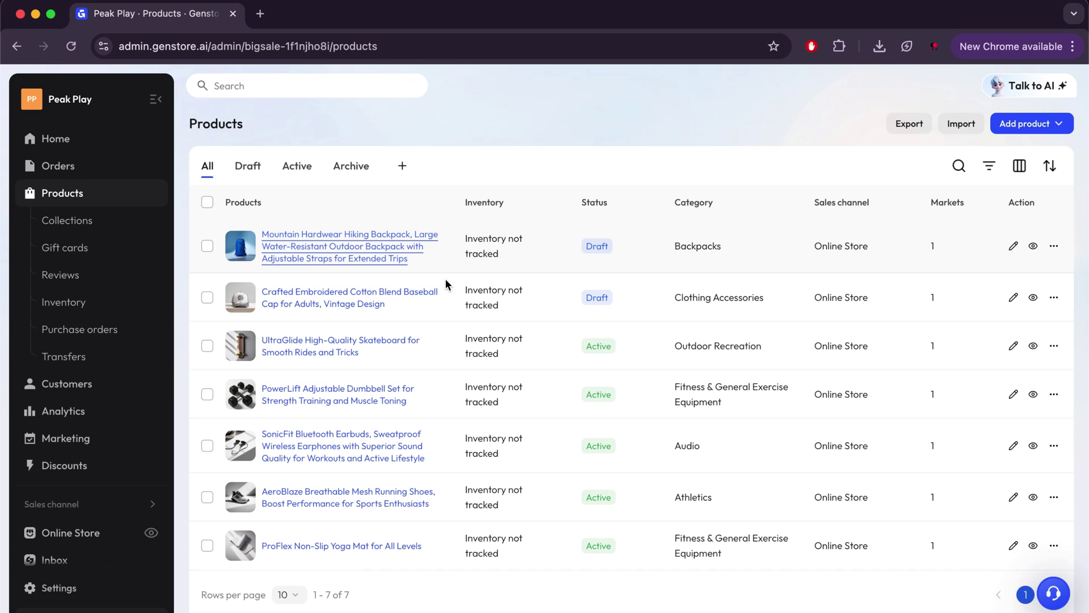
click(414, 239)
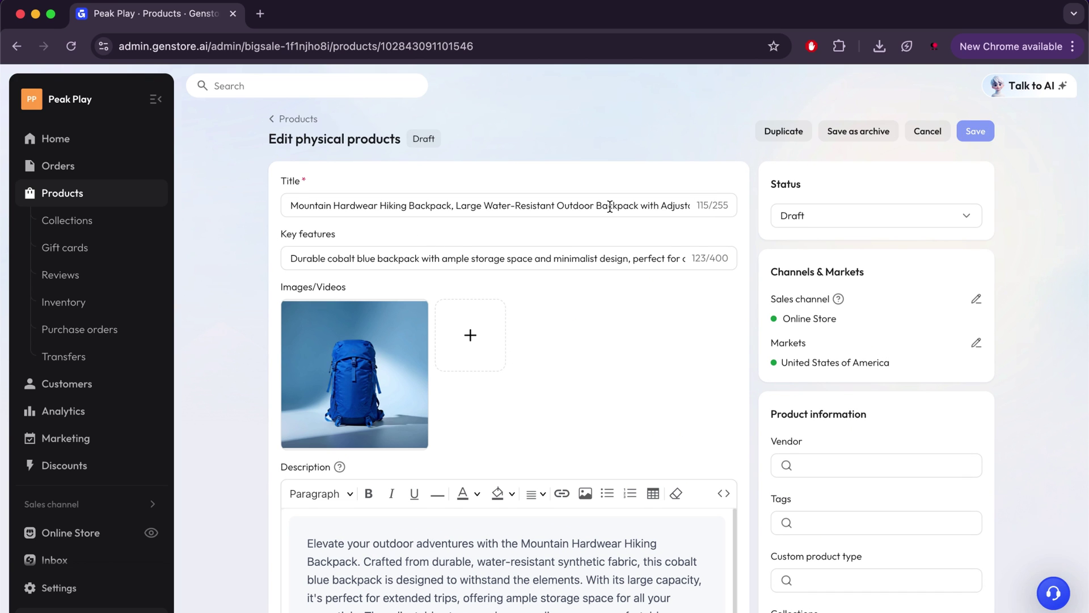
click(820, 215)
click(806, 248)
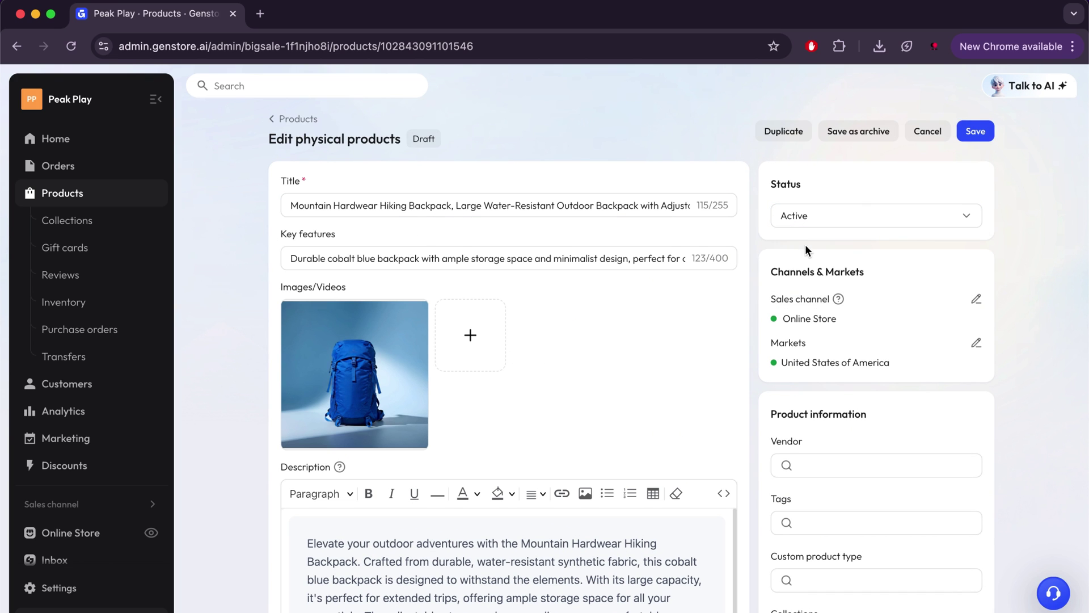
click(974, 132)
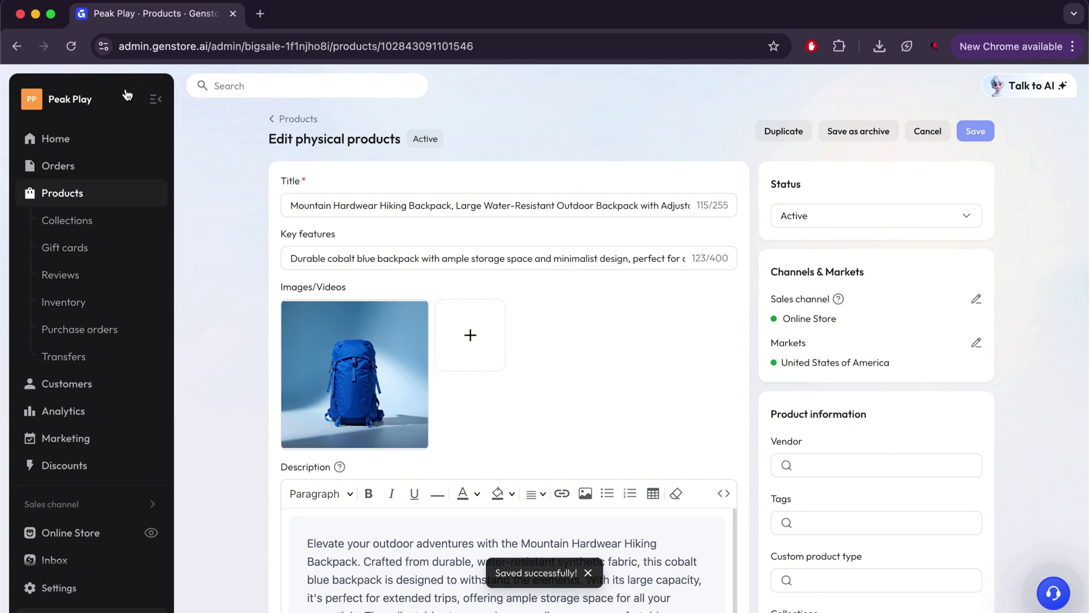
click(88, 196)
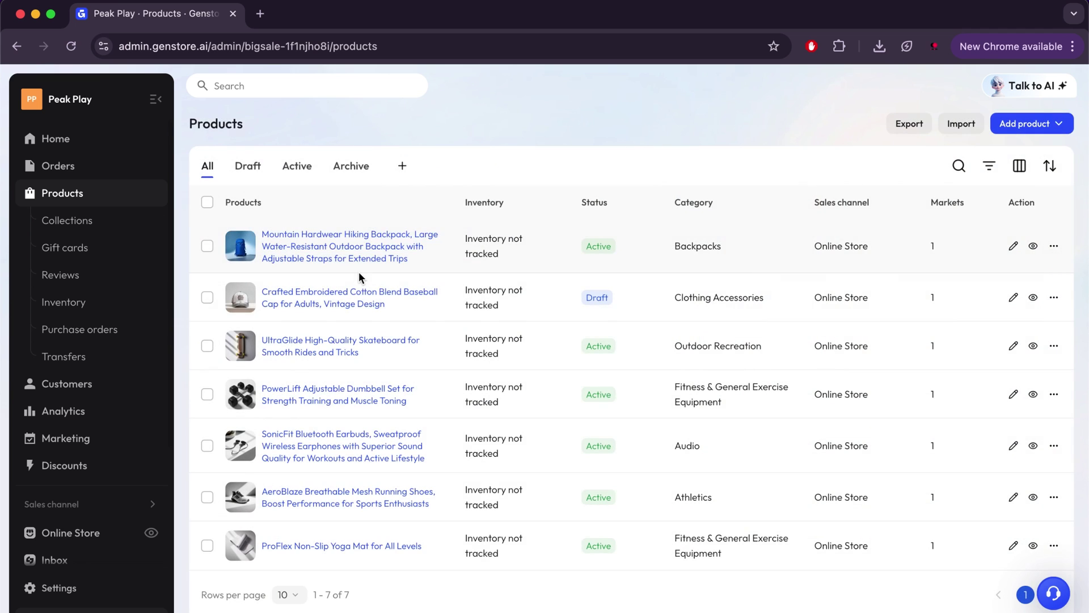
Set the baseball cap's status to Active, save it, and return to the Products list.
click(358, 300)
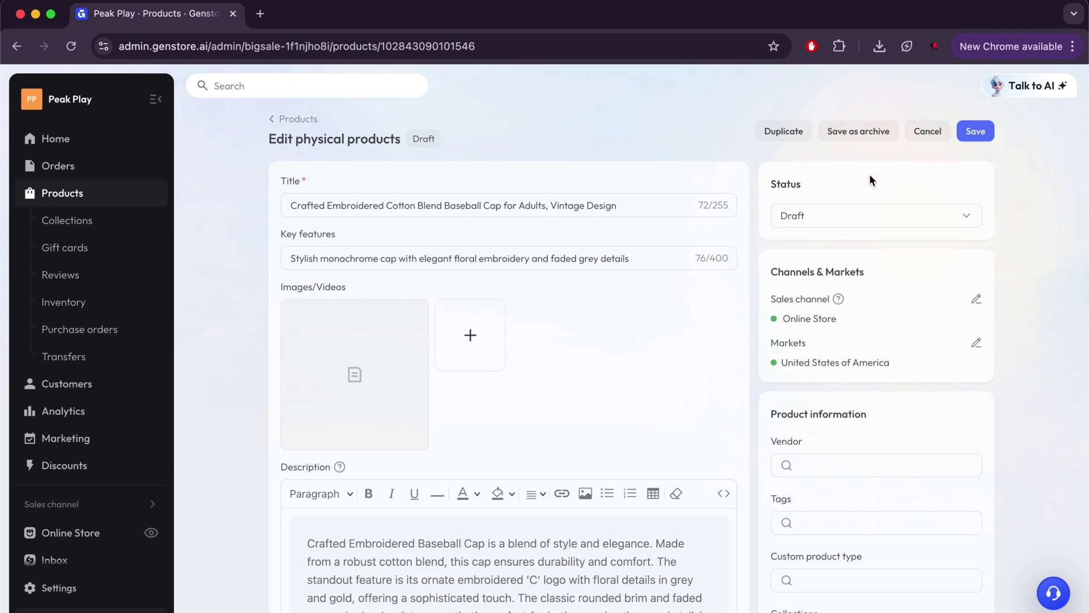
click(804, 218)
click(795, 246)
click(976, 132)
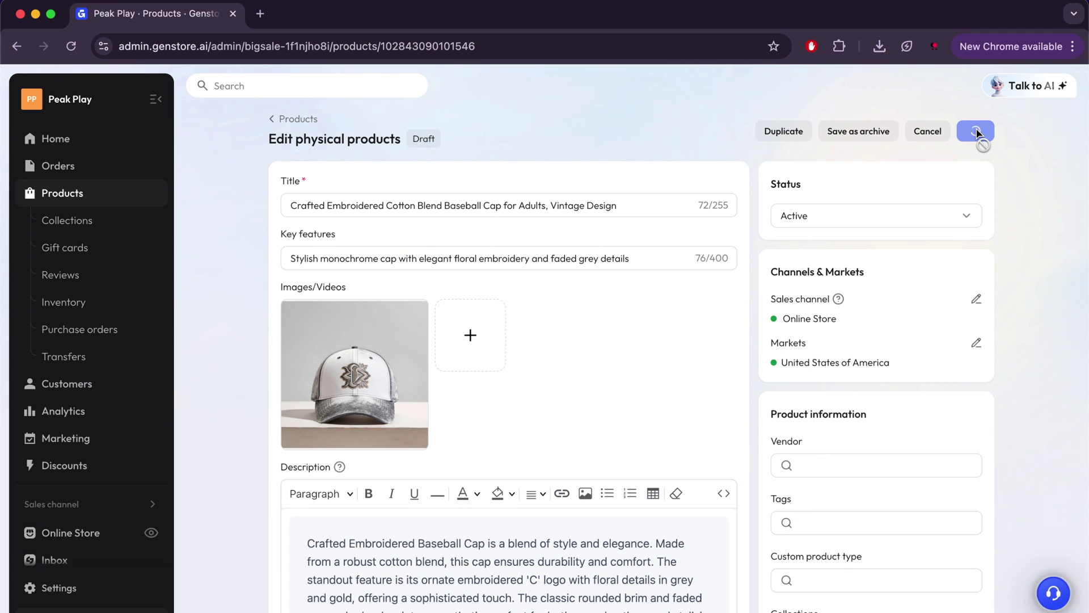
click(100, 195)
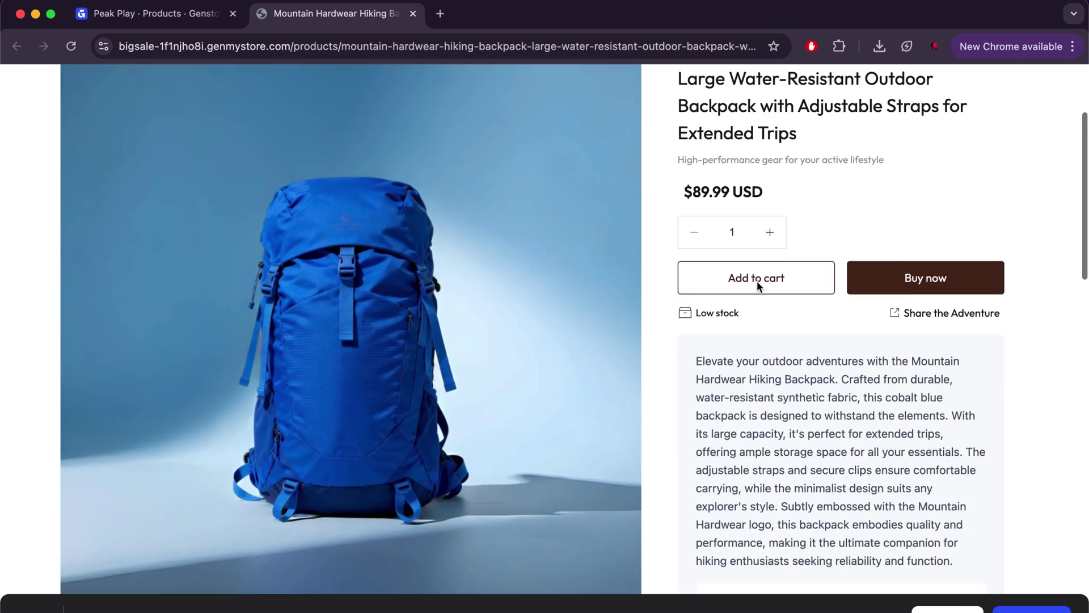
Scroll through the backpack's live product page showing $89.99 USD.
scroll(757, 281, down, 10)
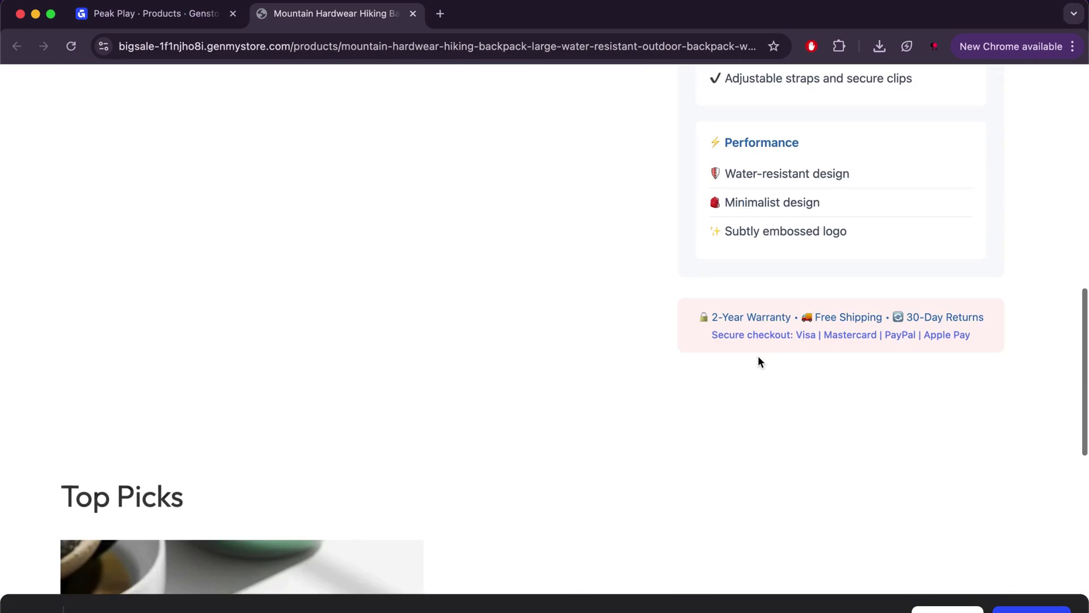
scroll(758, 356, down, 10)
scroll(758, 356, up, 20)
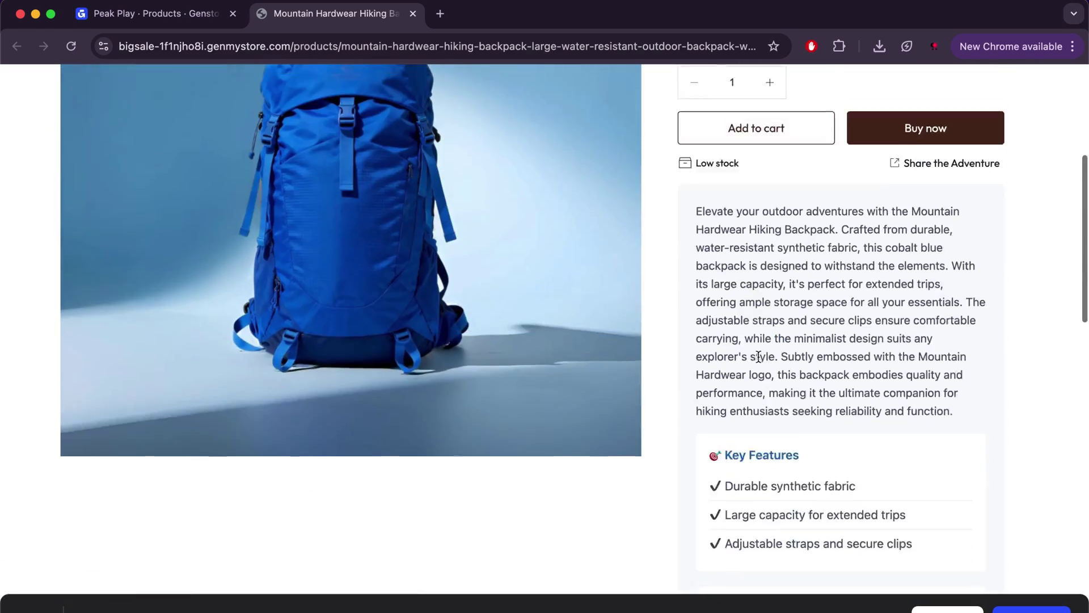
scroll(758, 355, up, 3)
scroll(584, 262, up, 3)
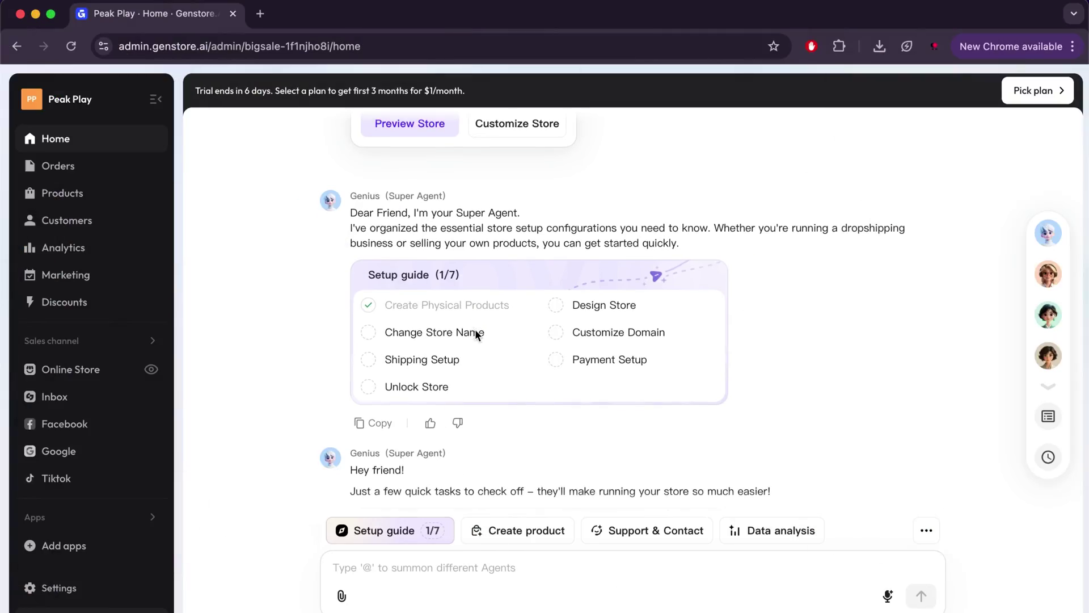
Replace the store name Peak Play with SportX in Edit profile and save it.
scroll(538, 413, down, 1)
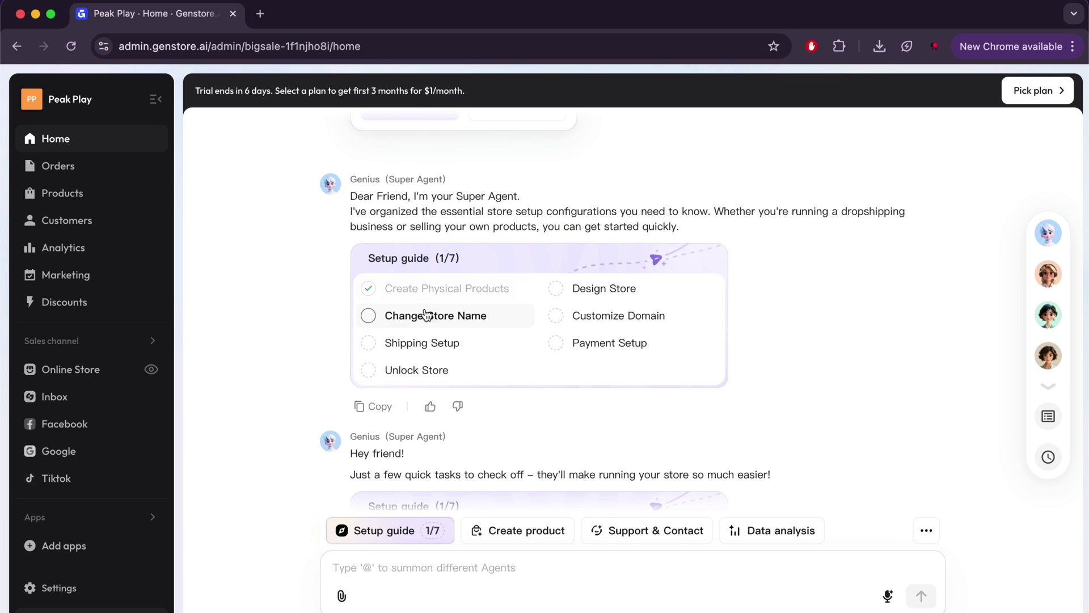
click(370, 317)
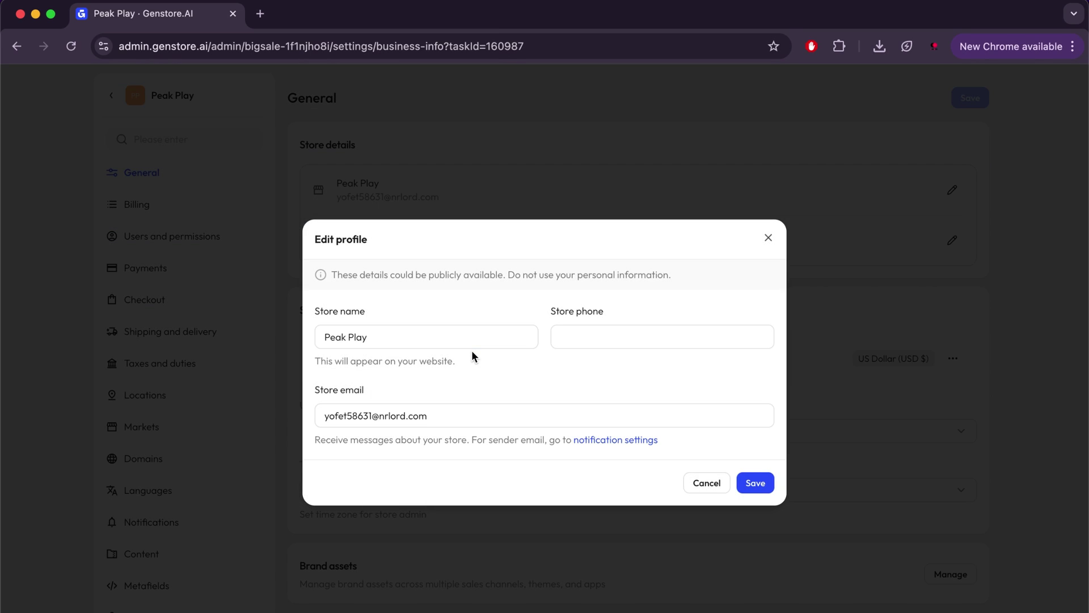
key(super+a)
key(BackSpace)
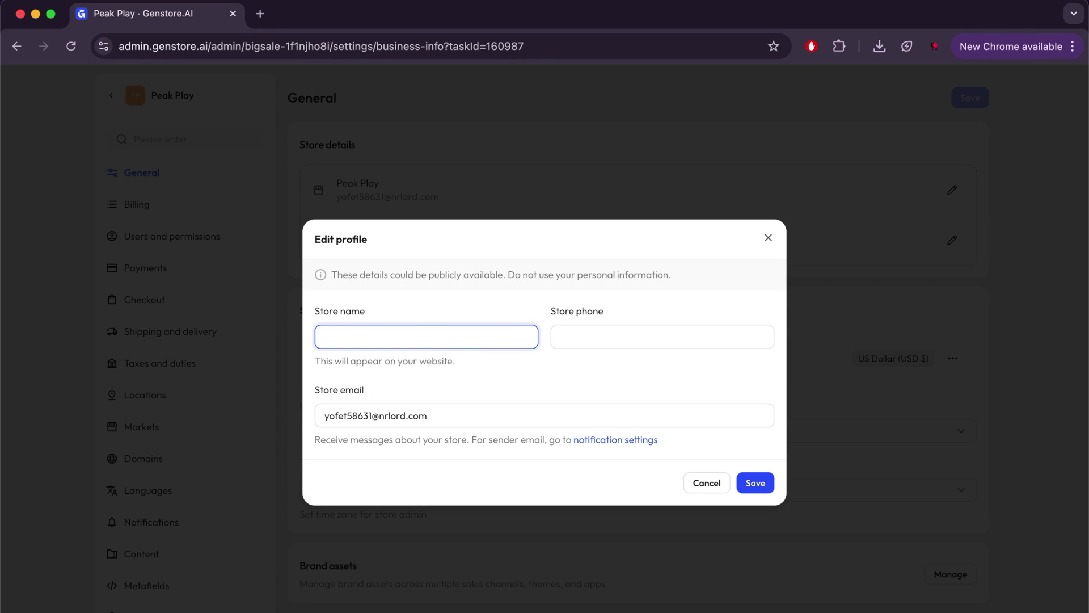
text(SportX)
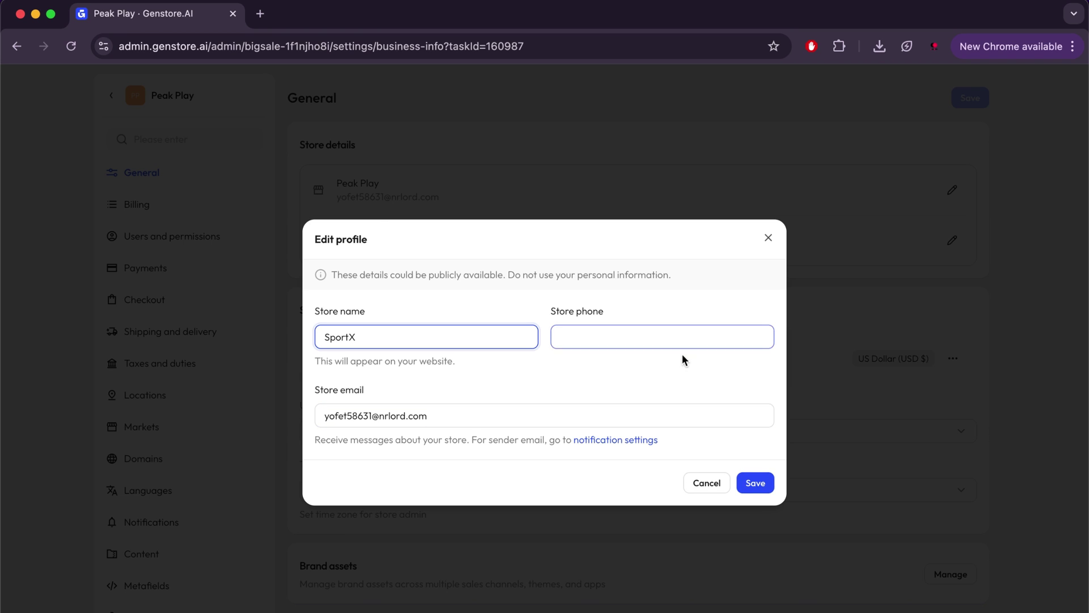
click(755, 492)
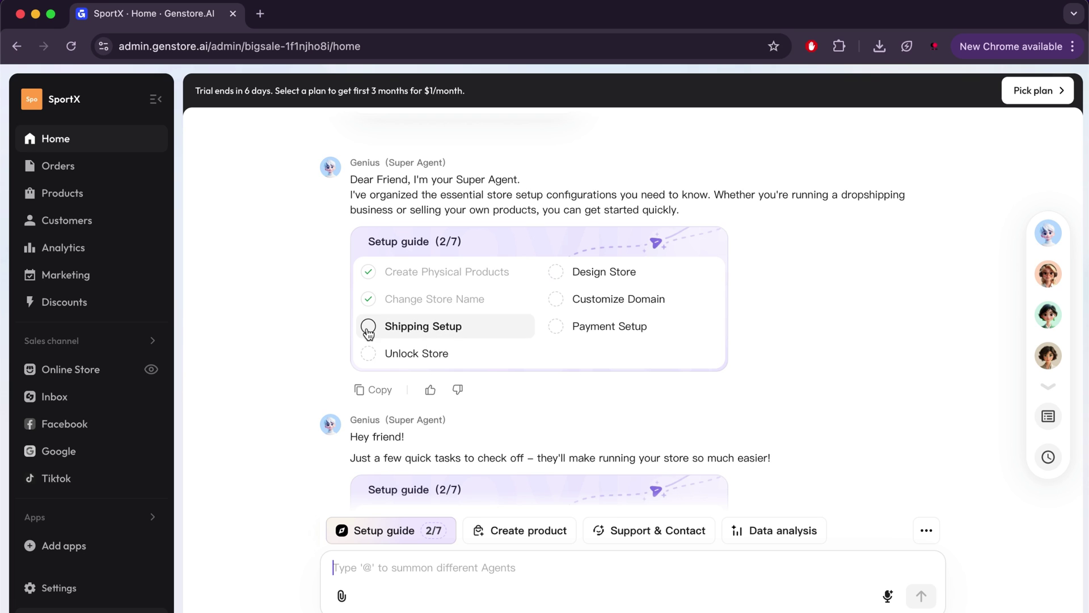
Start Shipping Setup, dismiss the shipping plan reminder, and look through the shipping rates.
click(370, 328)
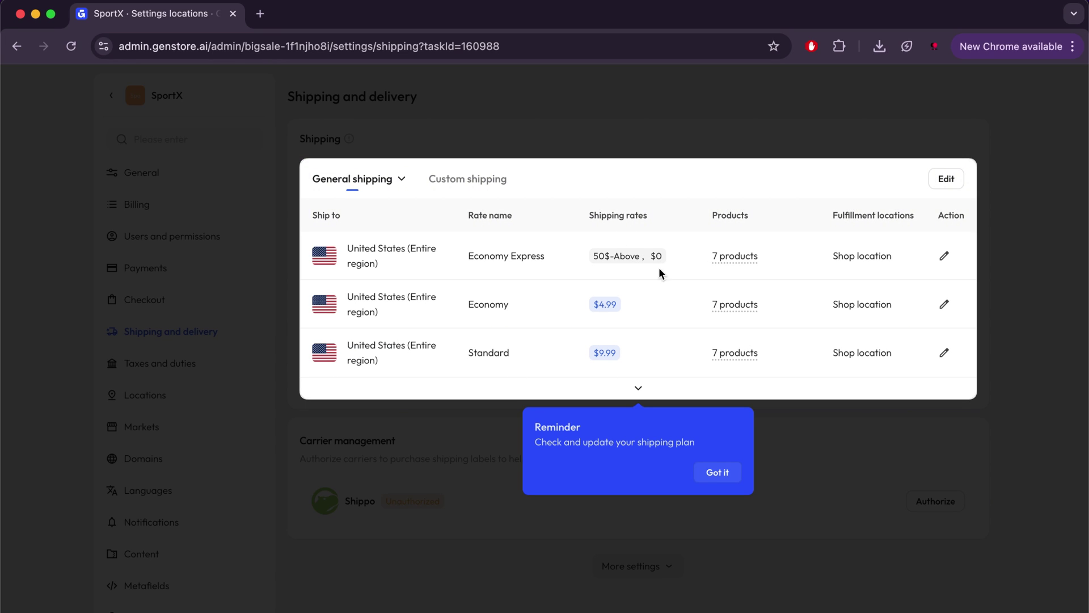
click(710, 479)
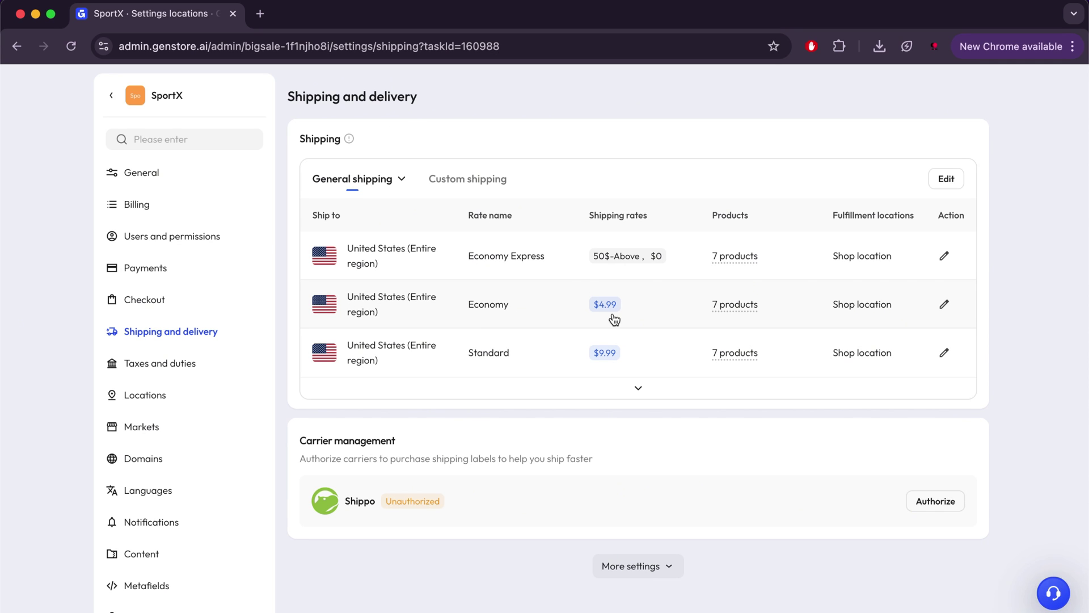
scroll(653, 558, down, 5)
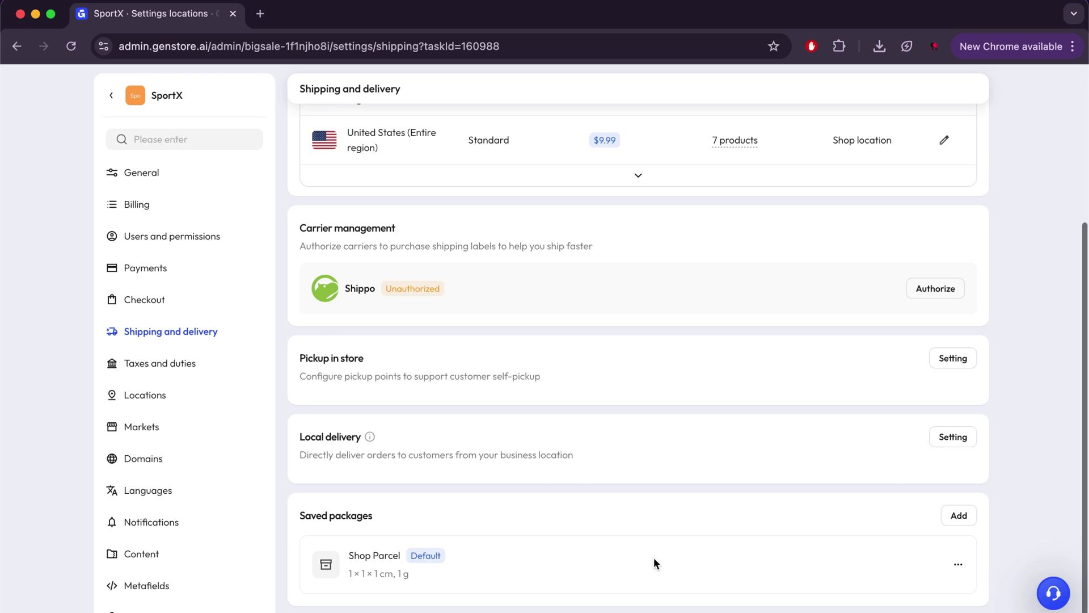
scroll(655, 559, up, 5)
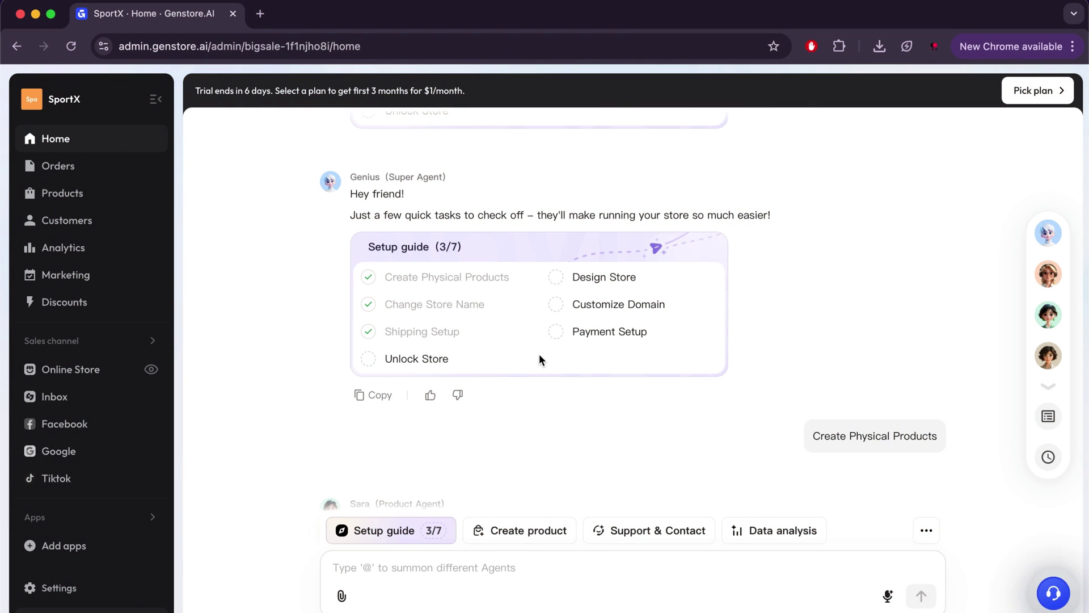
From the Design Store task, open the Drive theme for customization.
click(590, 279)
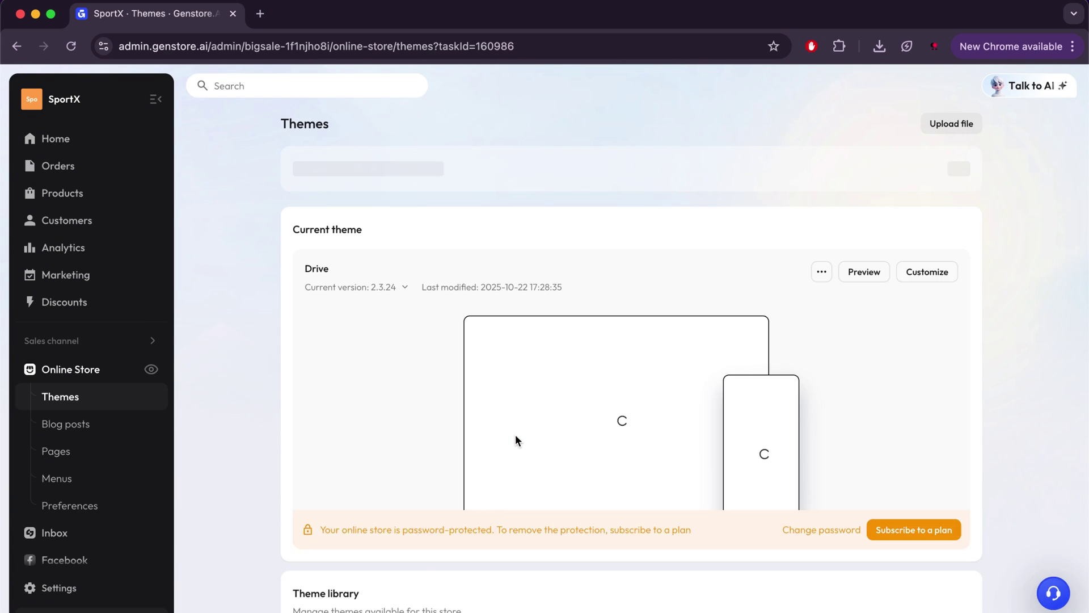
scroll(515, 440, down, 1)
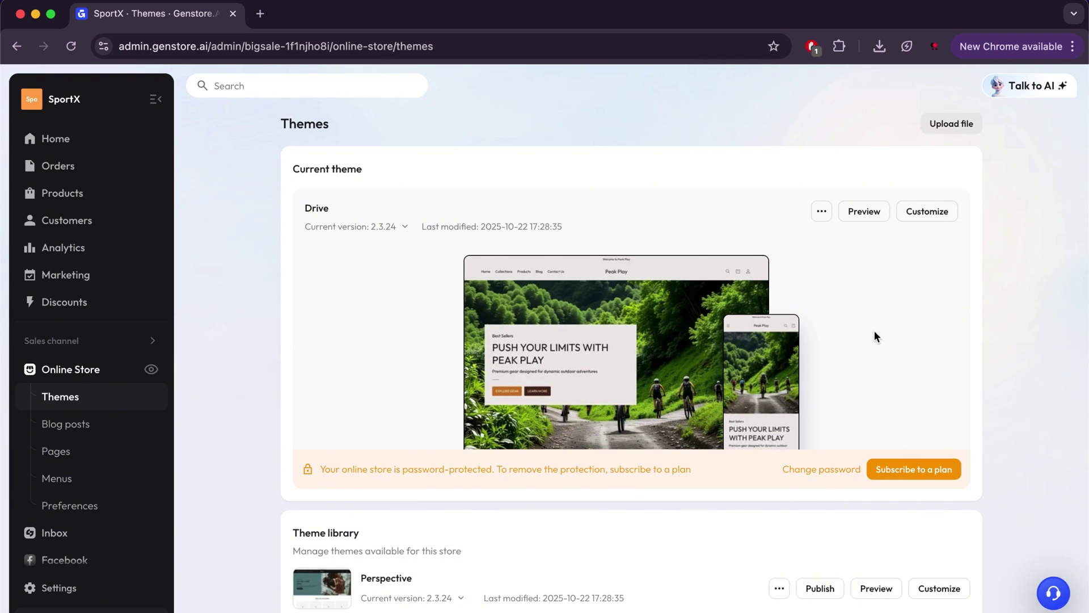
click(926, 213)
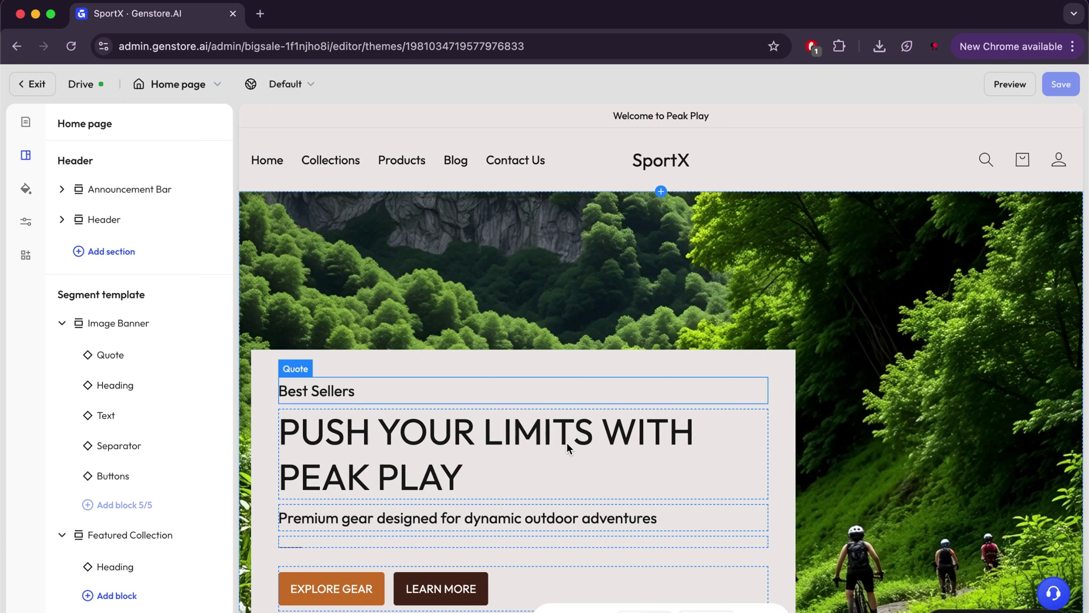
Replace the banner's Best Sellers quote text with 'For You'.
scroll(547, 462, down, 2)
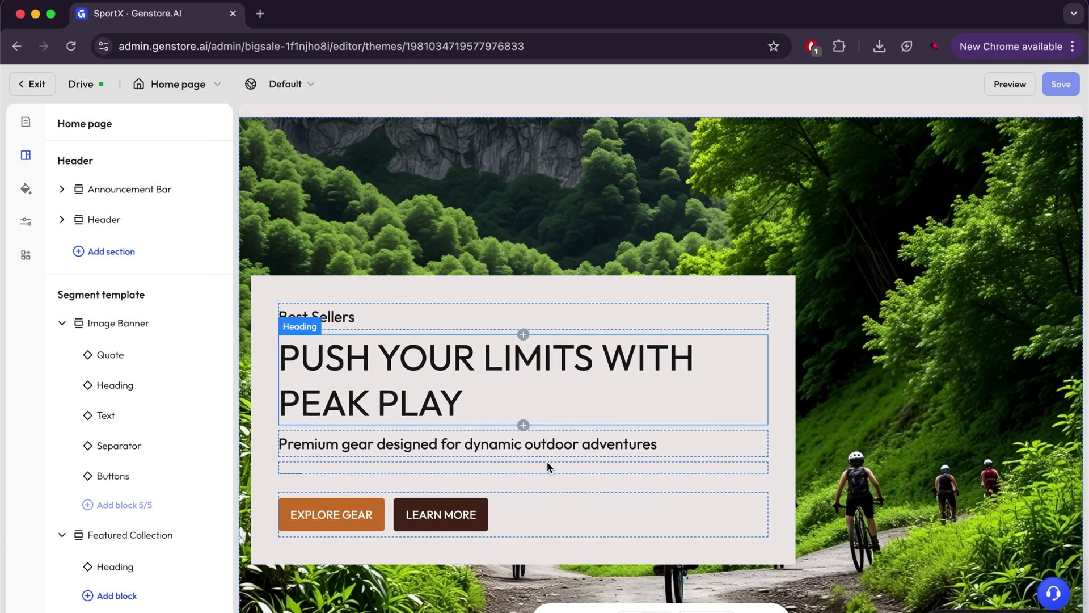
click(504, 309)
double_click(506, 316)
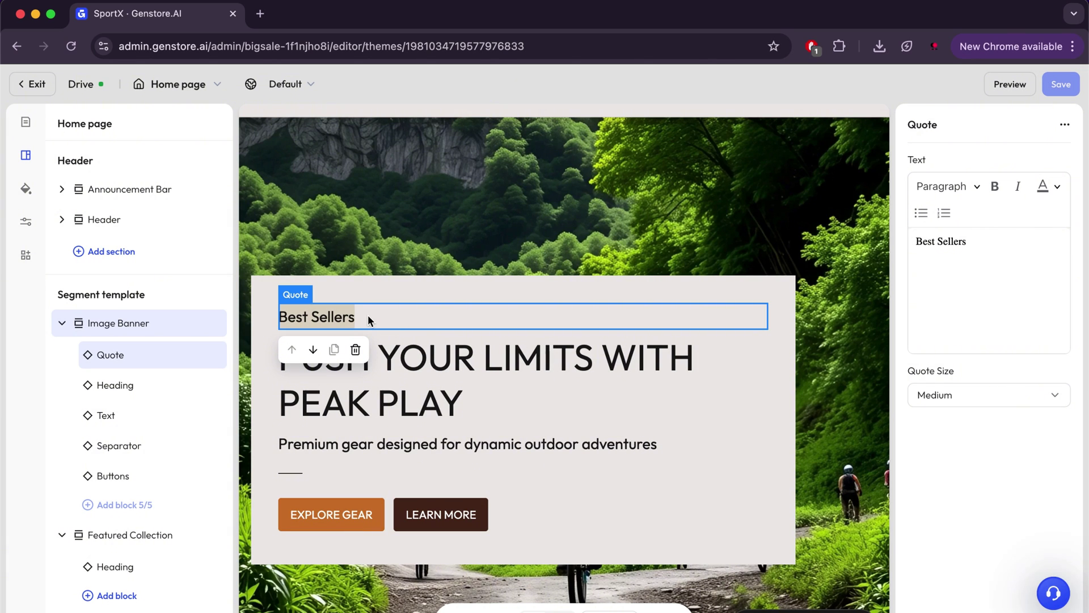
triple_click(926, 242)
key(BackSpace)
text(D)
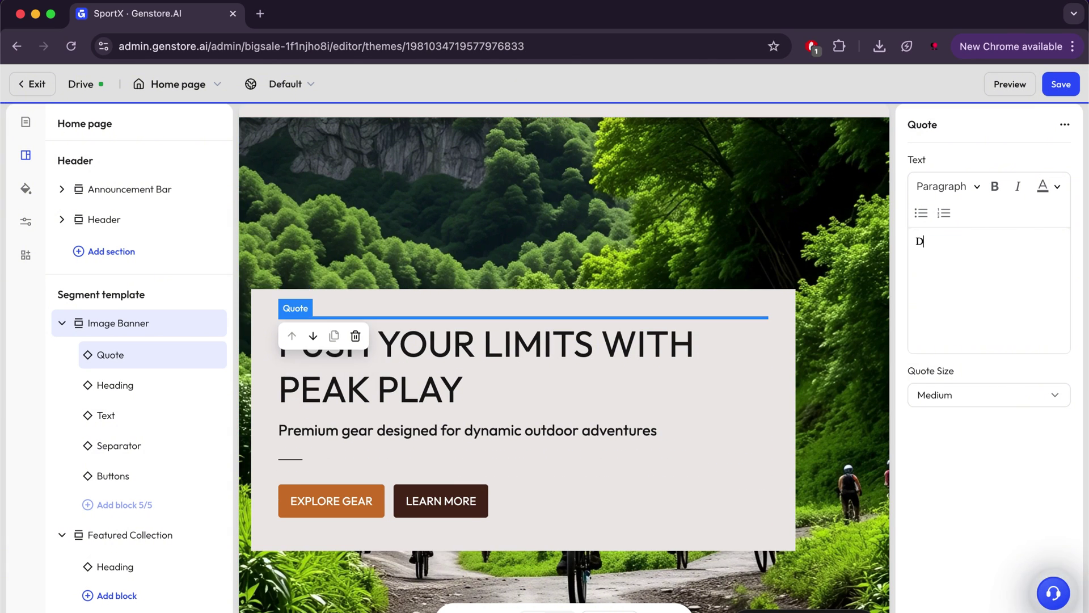
text(or You)
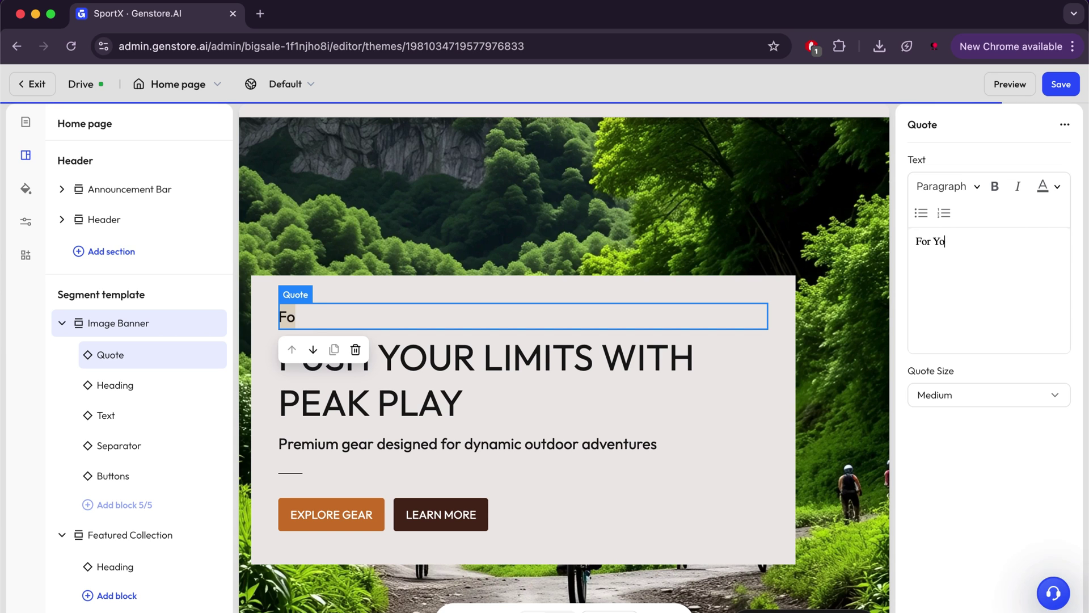
click(847, 297)
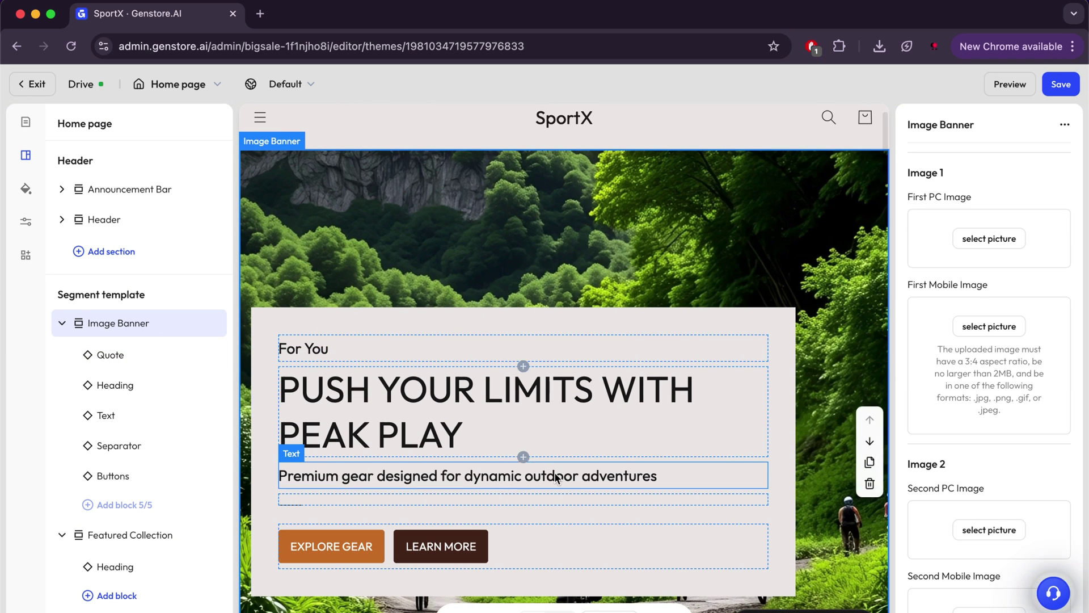
Check the banner's Buttons block settings and save the home page changes.
scroll(554, 472, down, 2)
scroll(555, 478, down, 4)
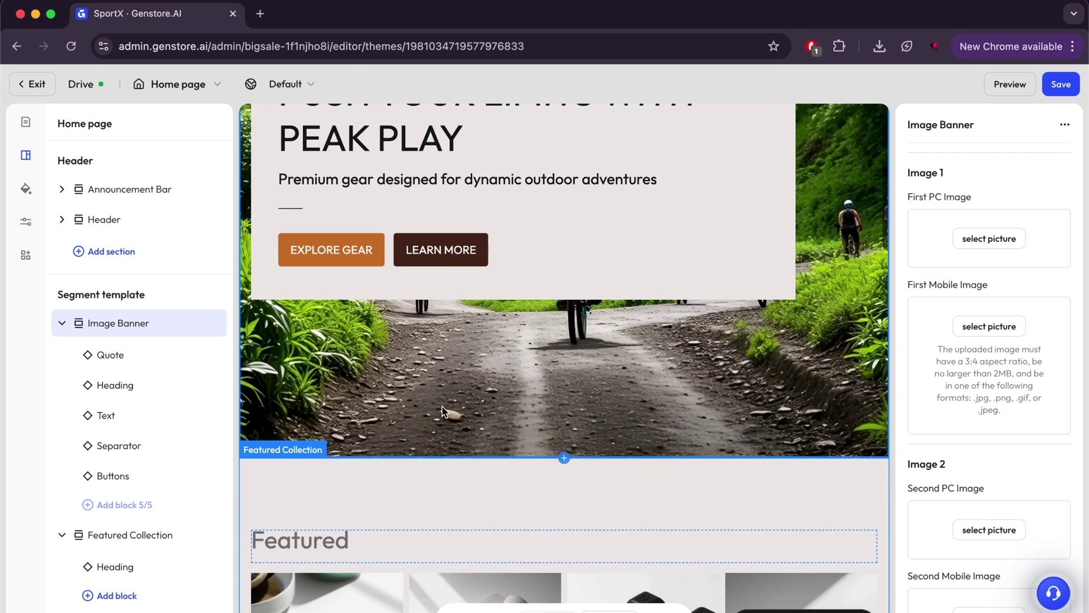
click(444, 252)
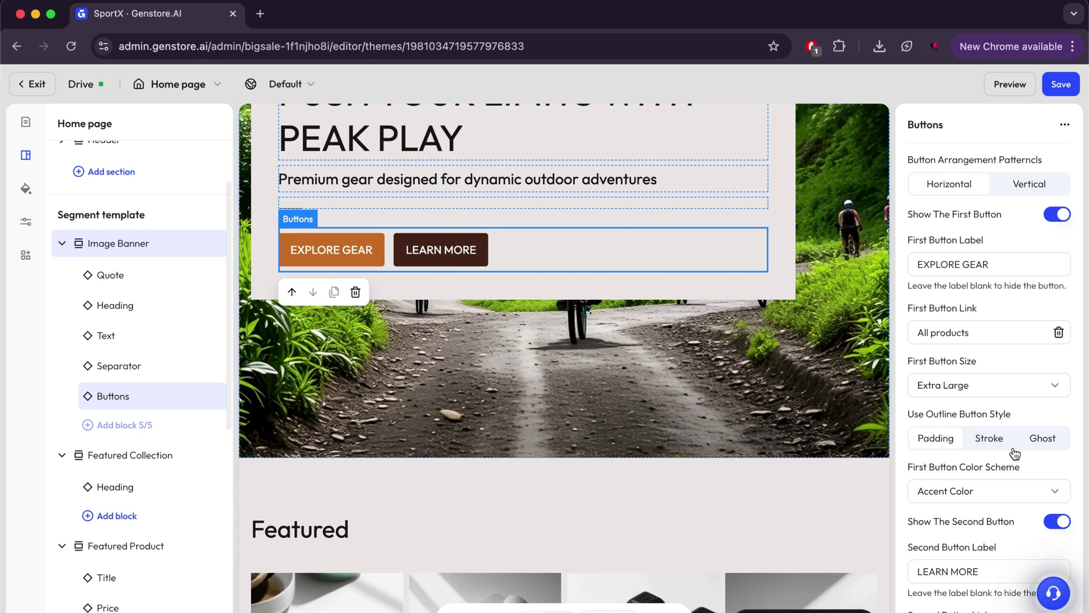
scroll(1012, 451, down, 3)
scroll(683, 285, up, 1)
scroll(683, 284, down, 8)
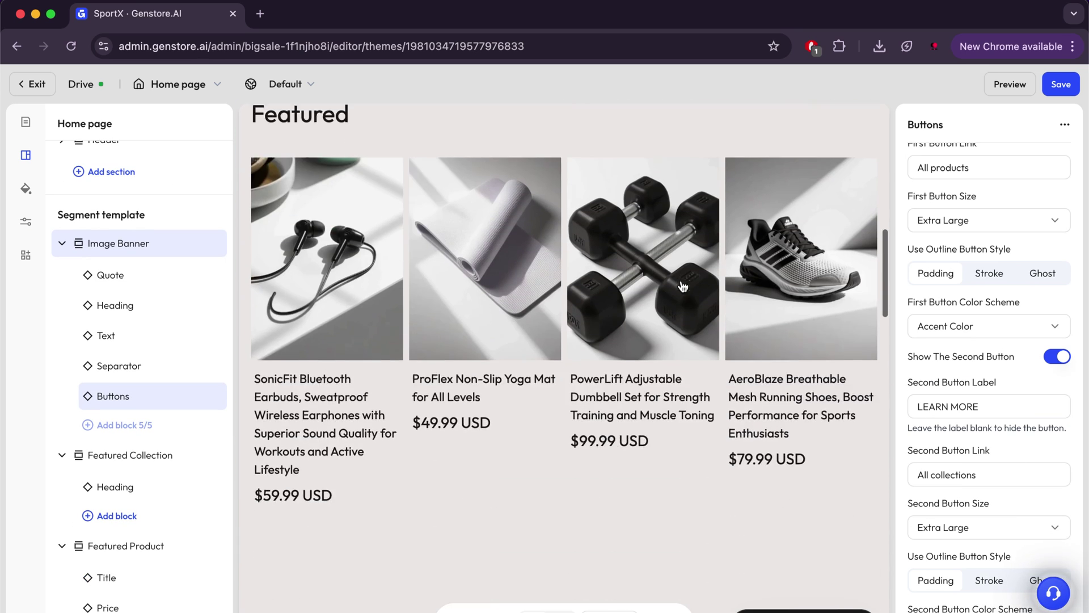
scroll(683, 284, up, 12)
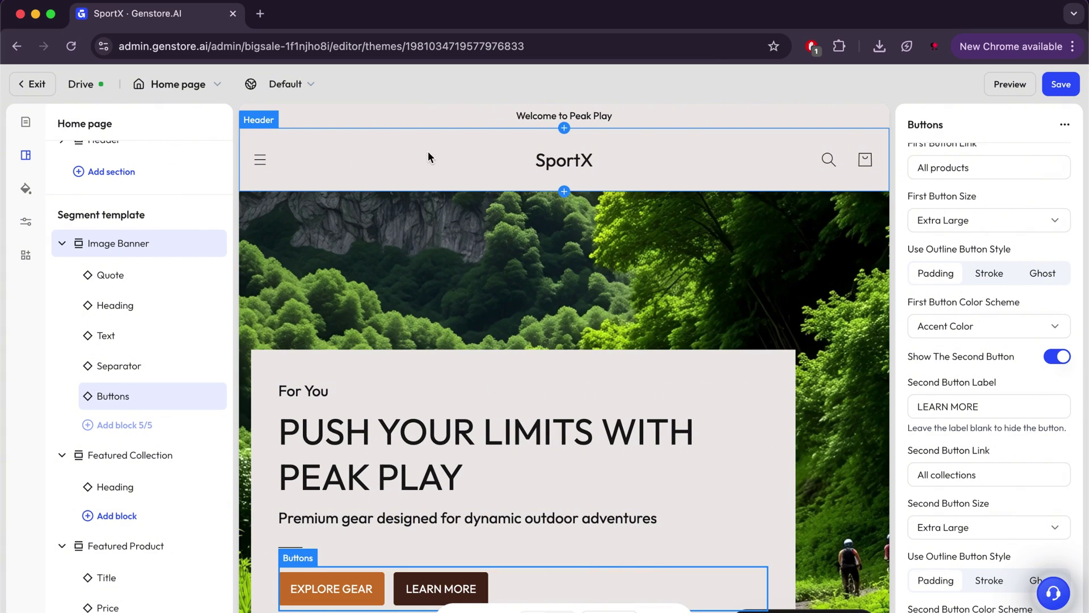
click(1058, 84)
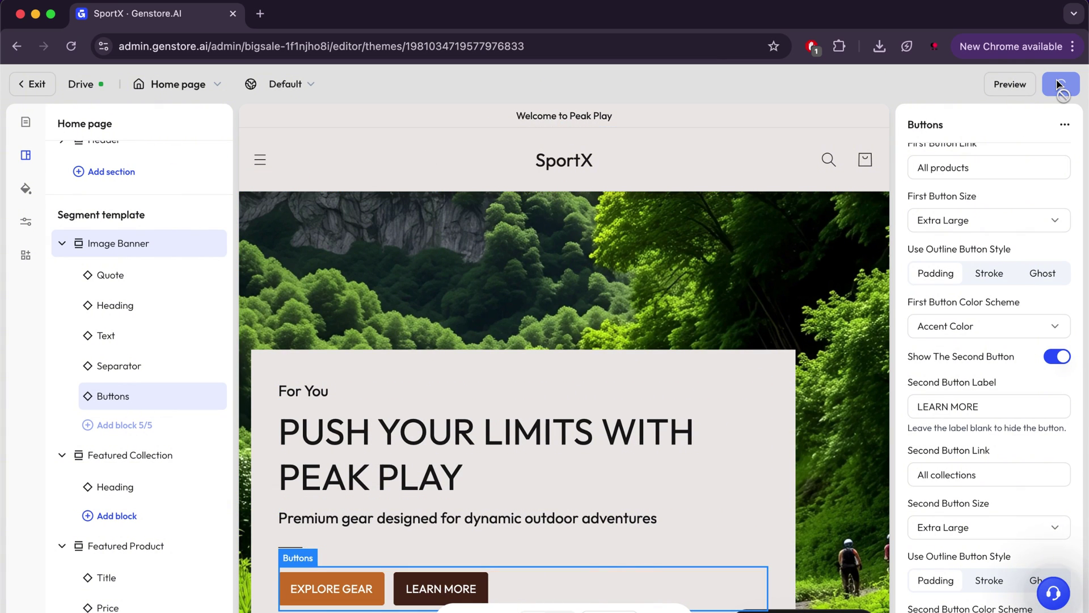
Look through the SportX storefront preview, then close it to return to the admin home.
click(1009, 84)
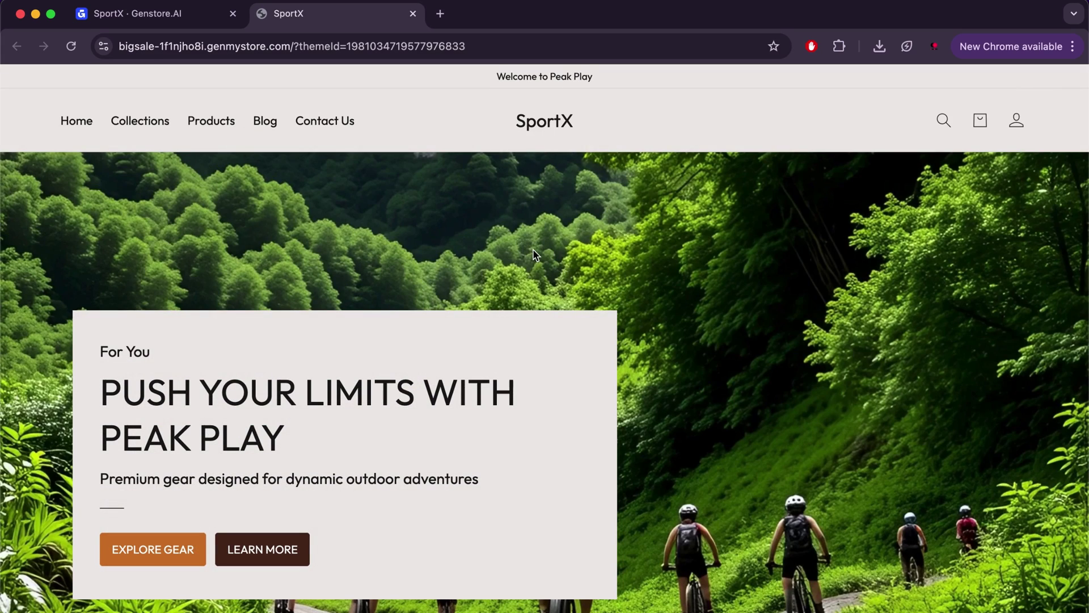
scroll(533, 254, down, 5)
scroll(533, 254, up, 5)
click(414, 14)
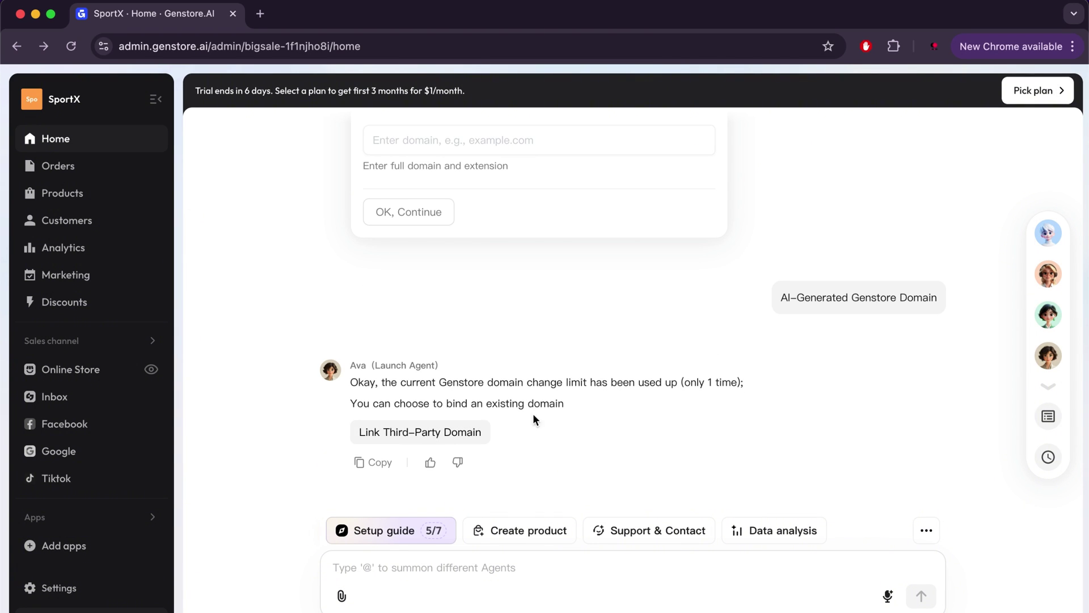
click(423, 433)
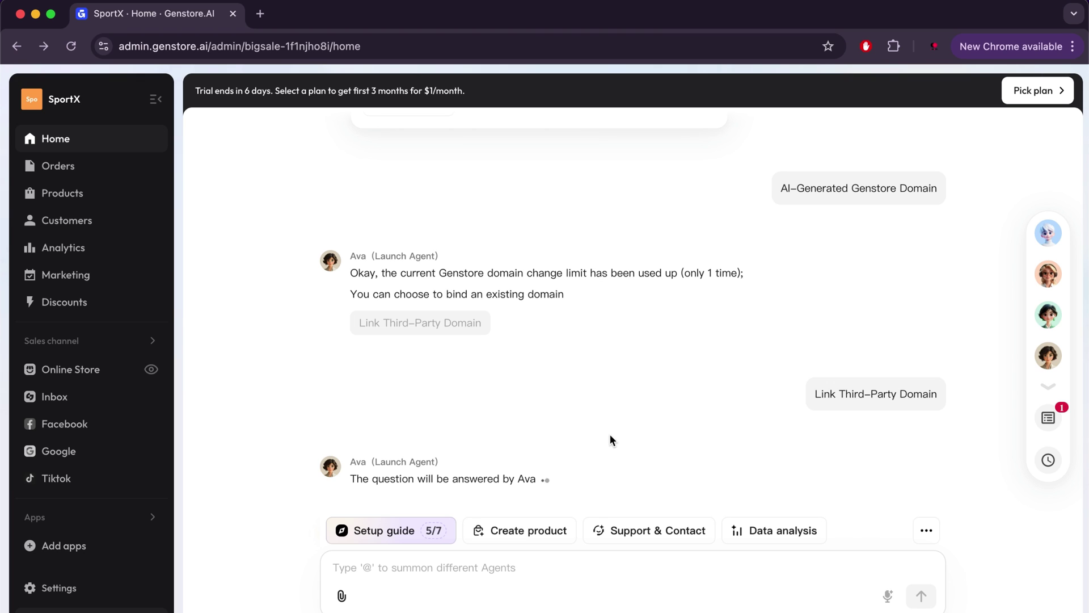
click(500, 274)
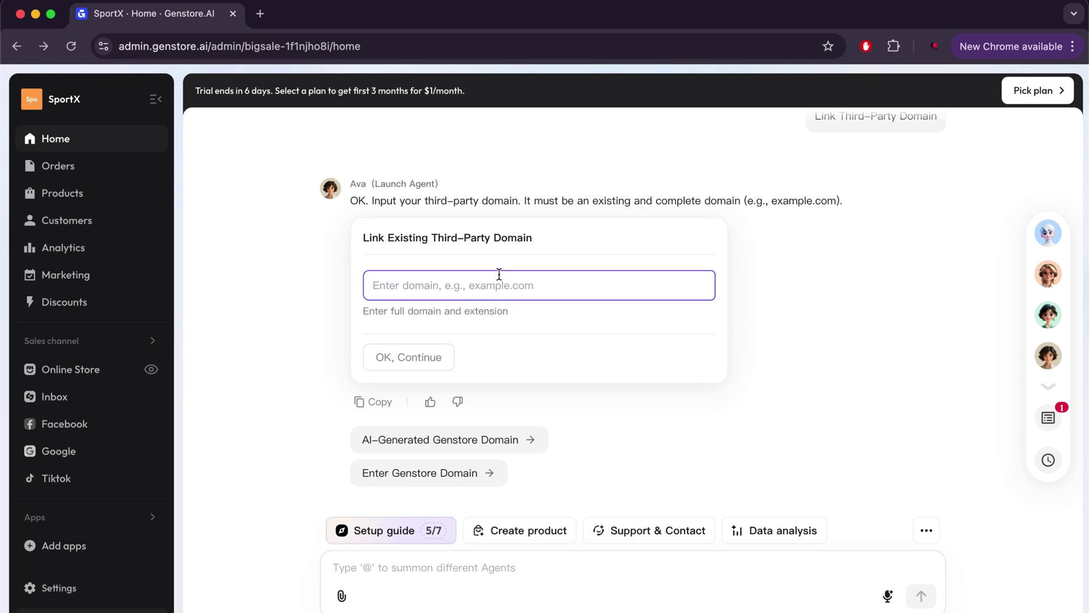
text(www.s)
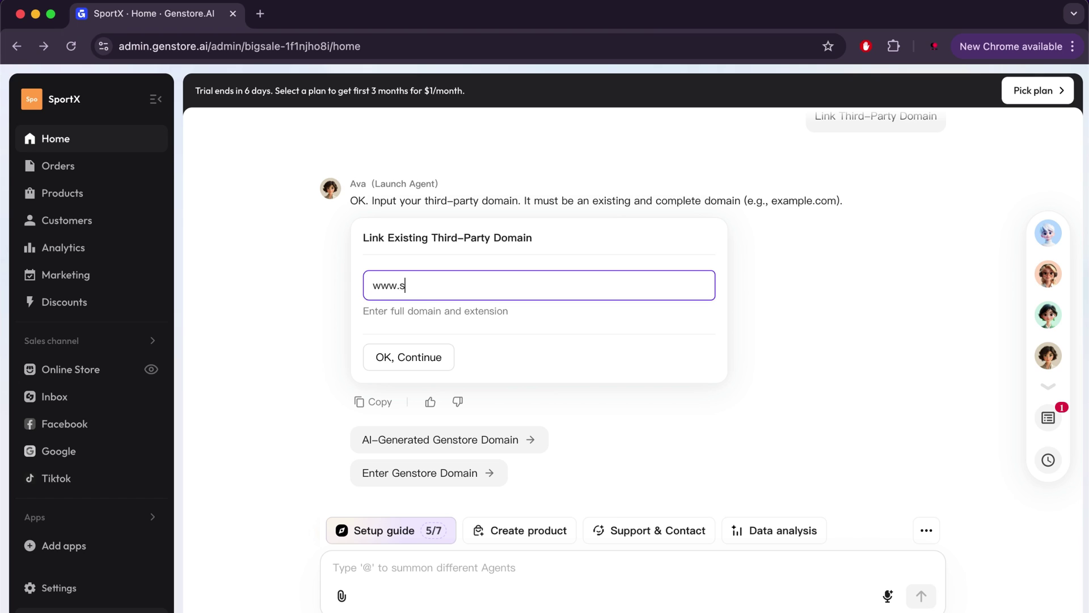
text(portx.tv)
click(428, 363)
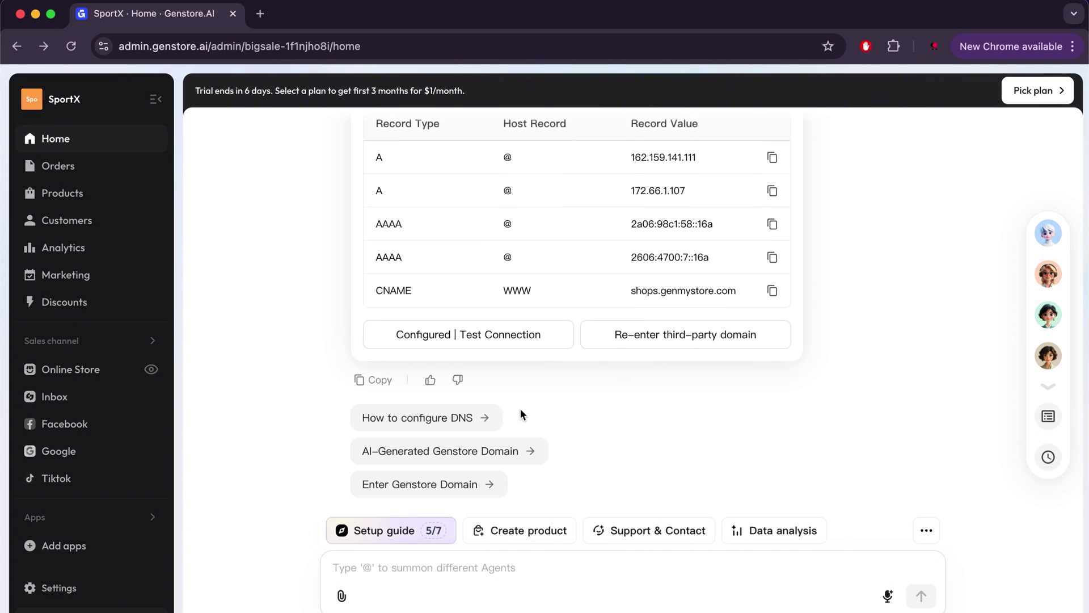
scroll(478, 344, up, 2)
scroll(566, 302, up, 2)
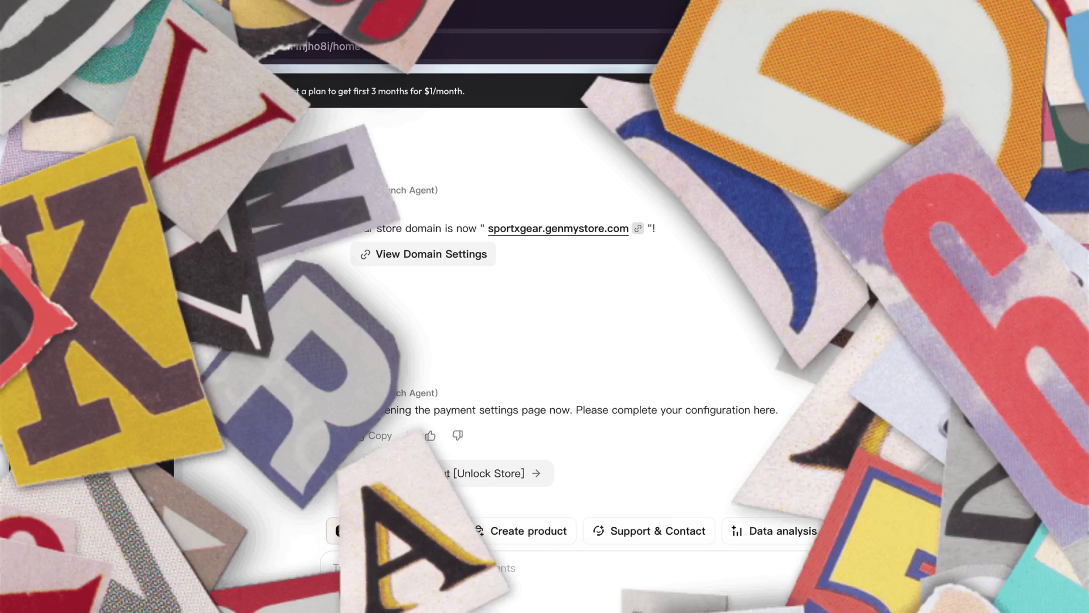
click(428, 531)
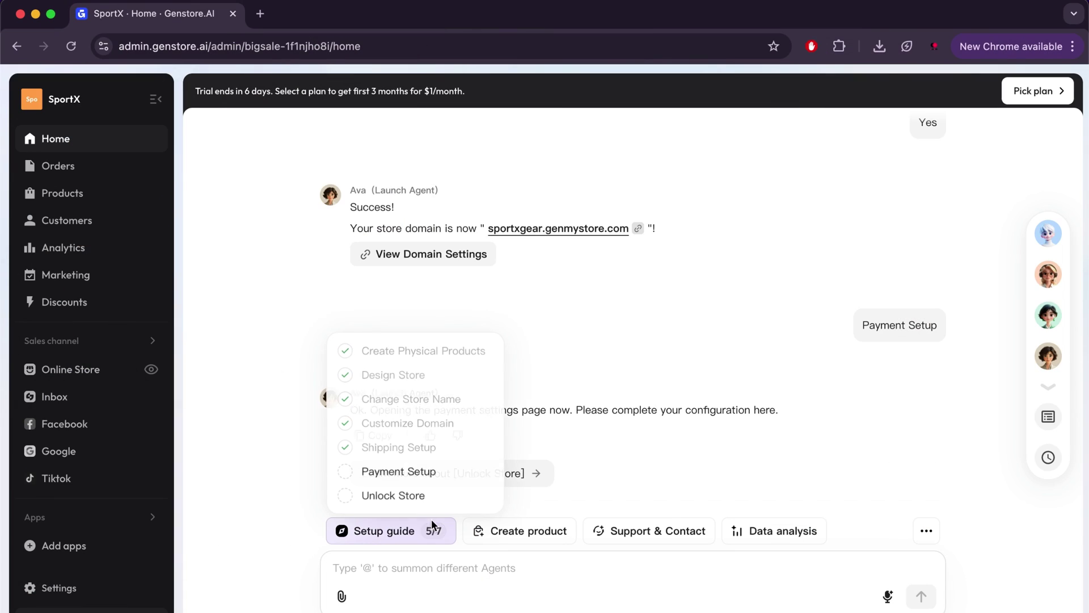
Open Payment Setup and browse the third-party payment providers under Add payment method.
click(418, 473)
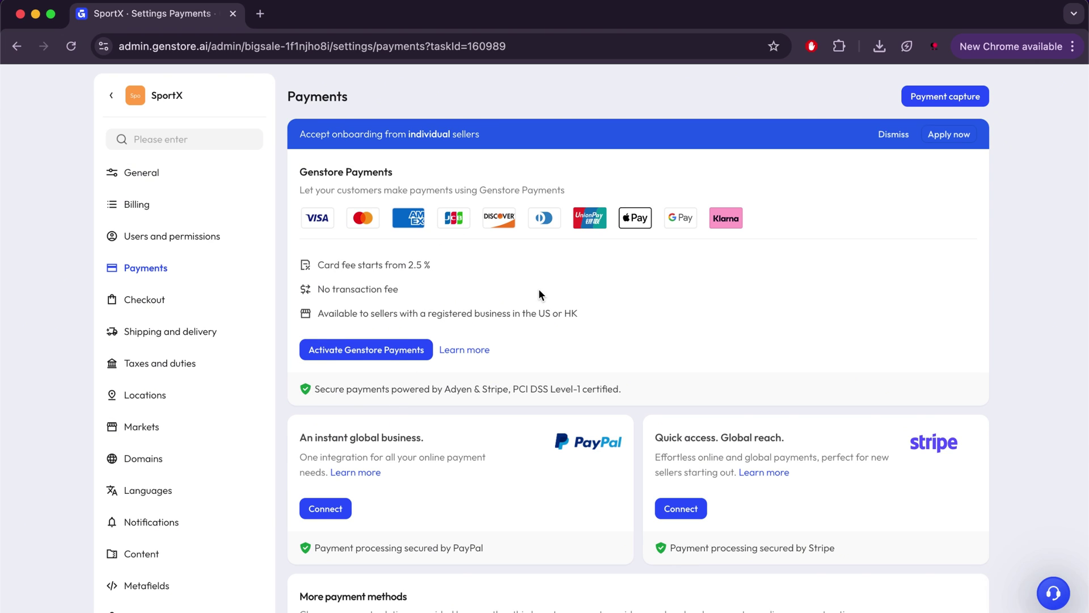
scroll(539, 294, down, 1)
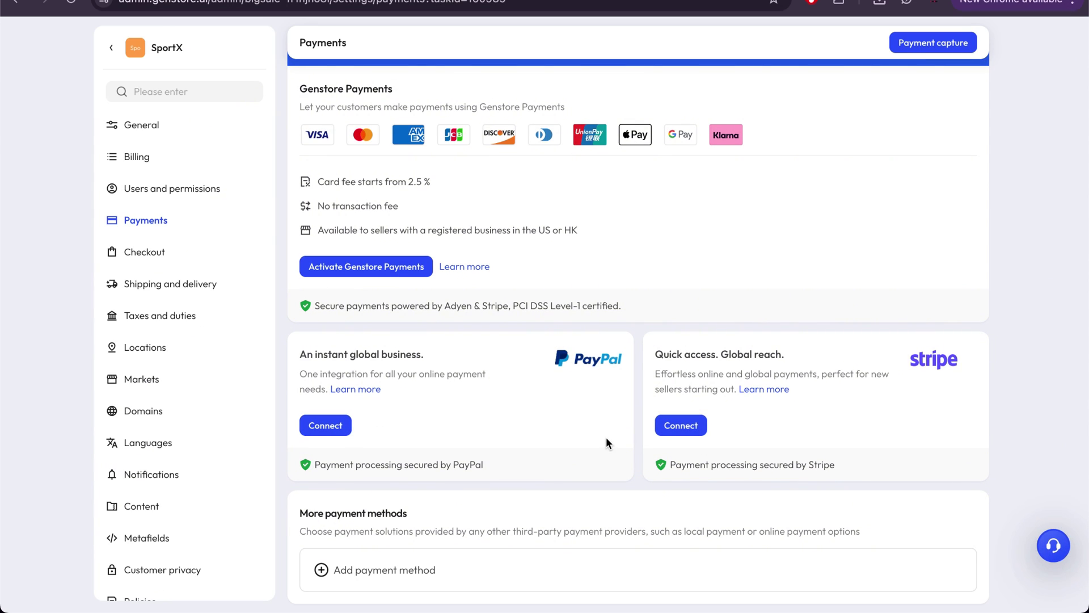
click(438, 569)
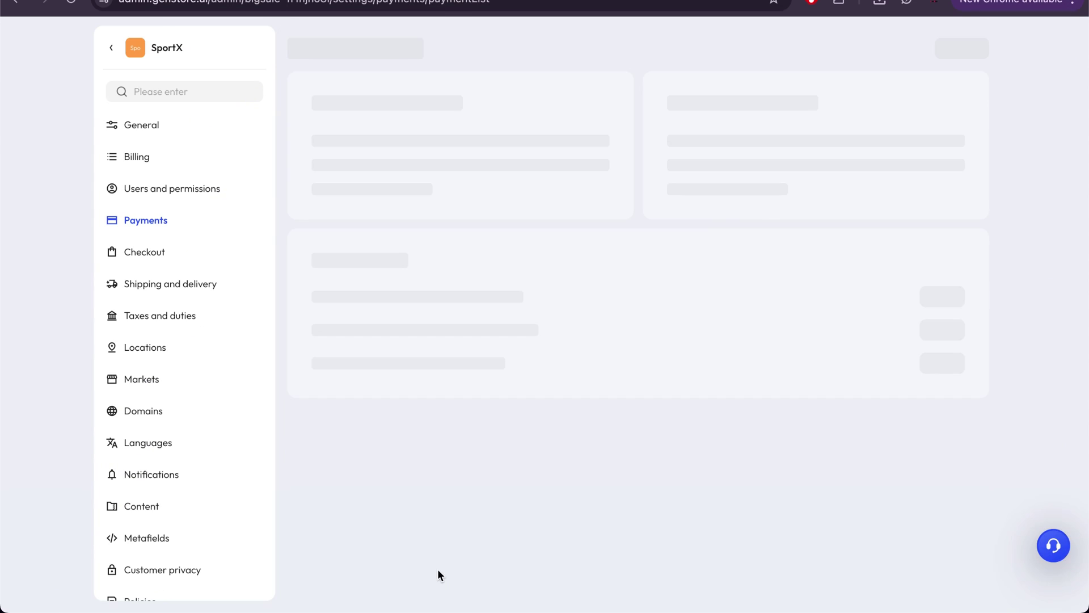
scroll(426, 235, down, 2)
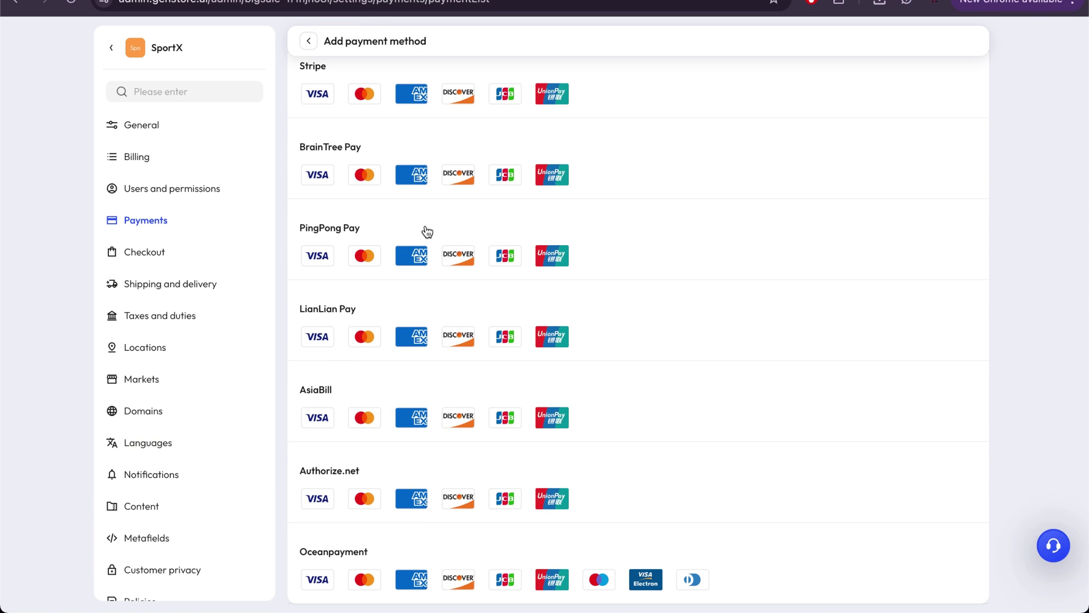
scroll(426, 231, up, 2)
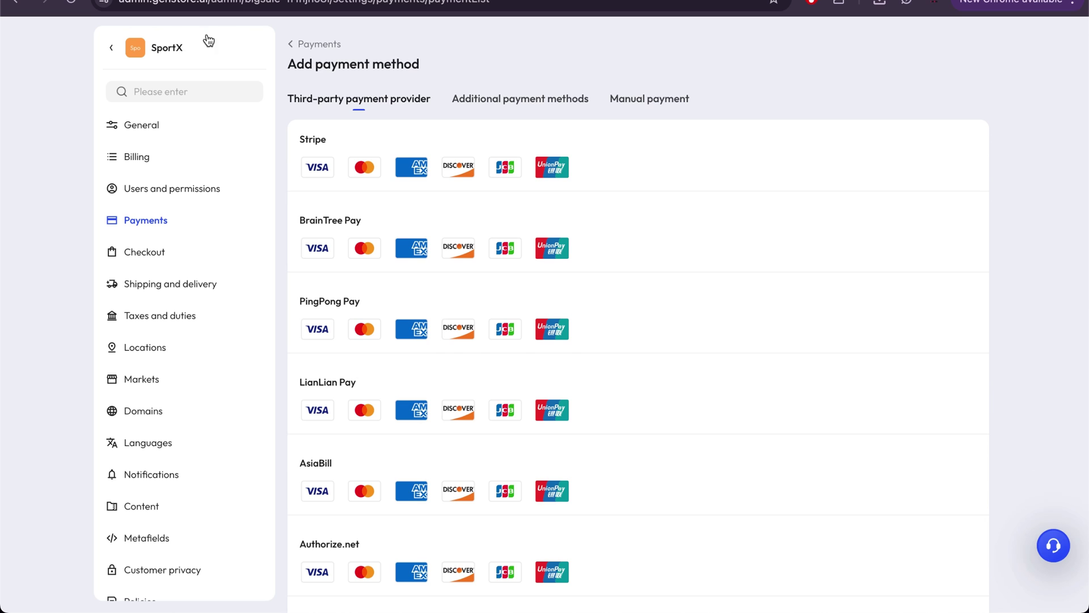
click(291, 44)
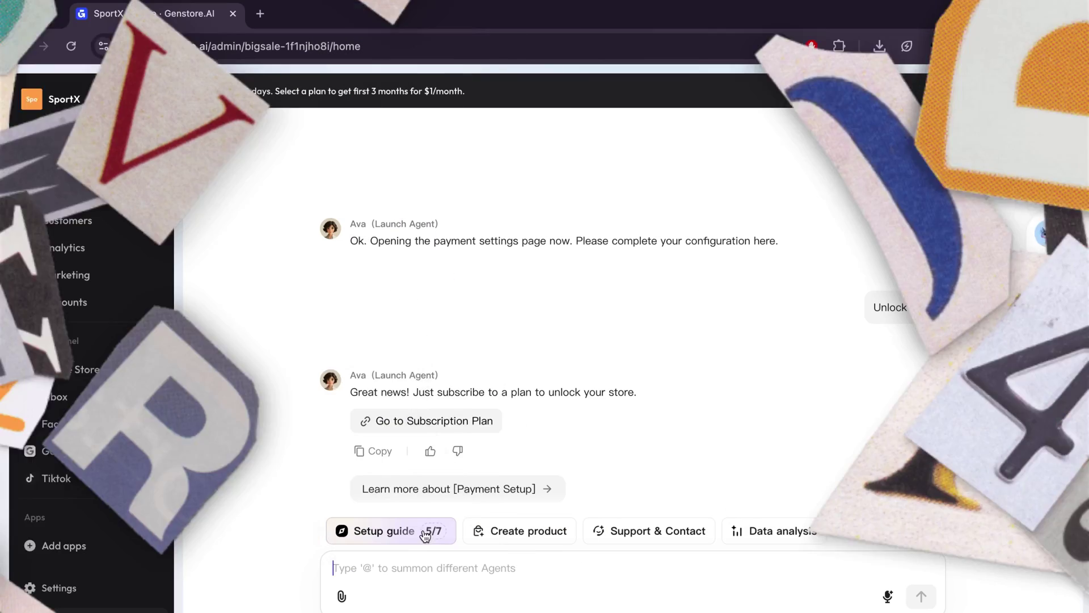
click(425, 535)
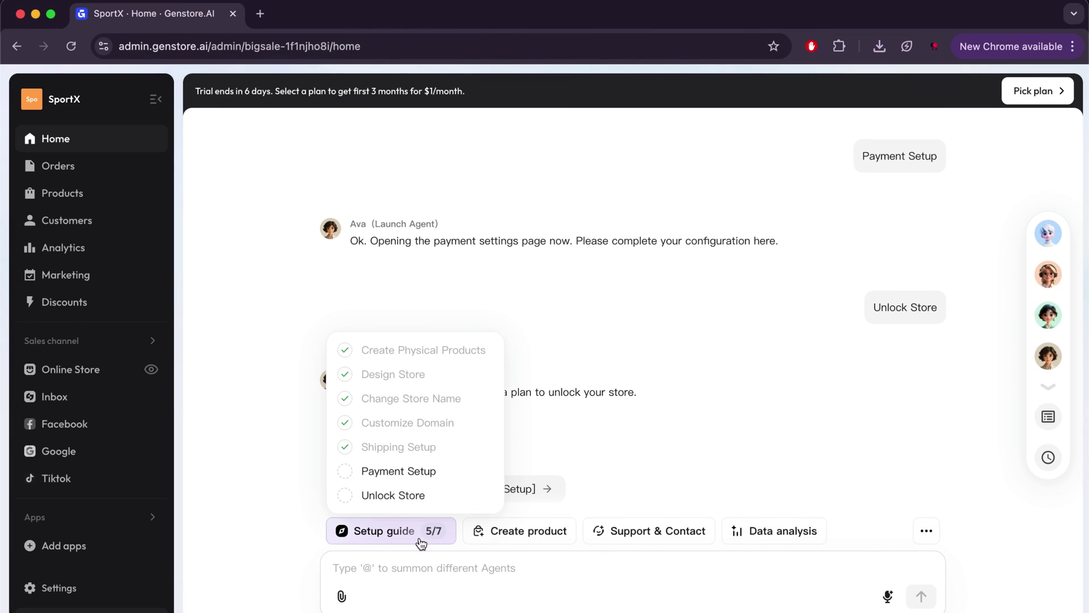
Open the Basic, Standard and Advanced plans, compare yearly pricing, and return to monthly ($1/month).
click(398, 495)
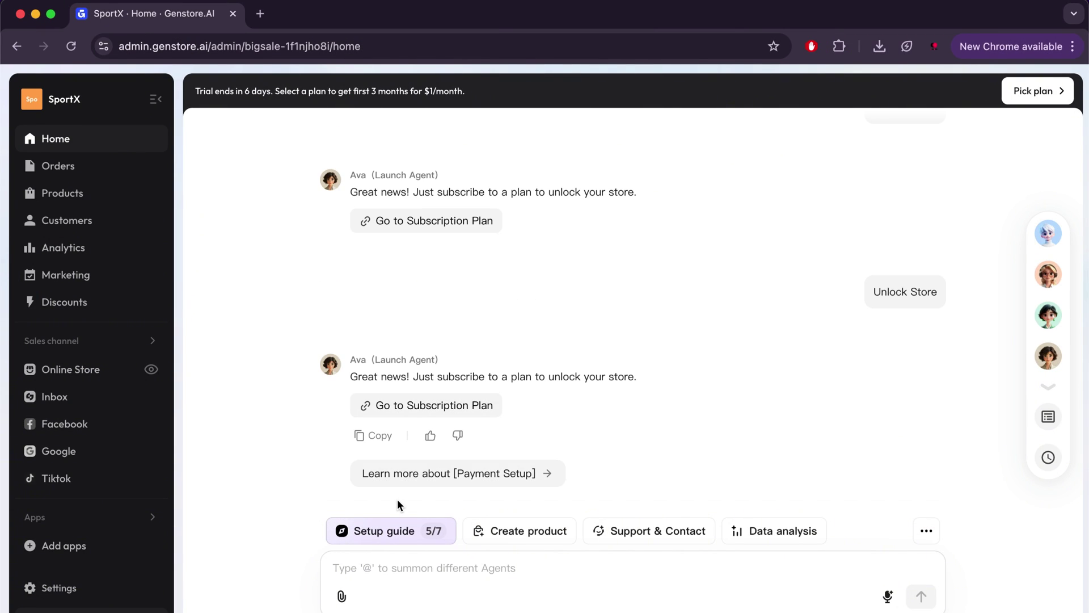
click(428, 404)
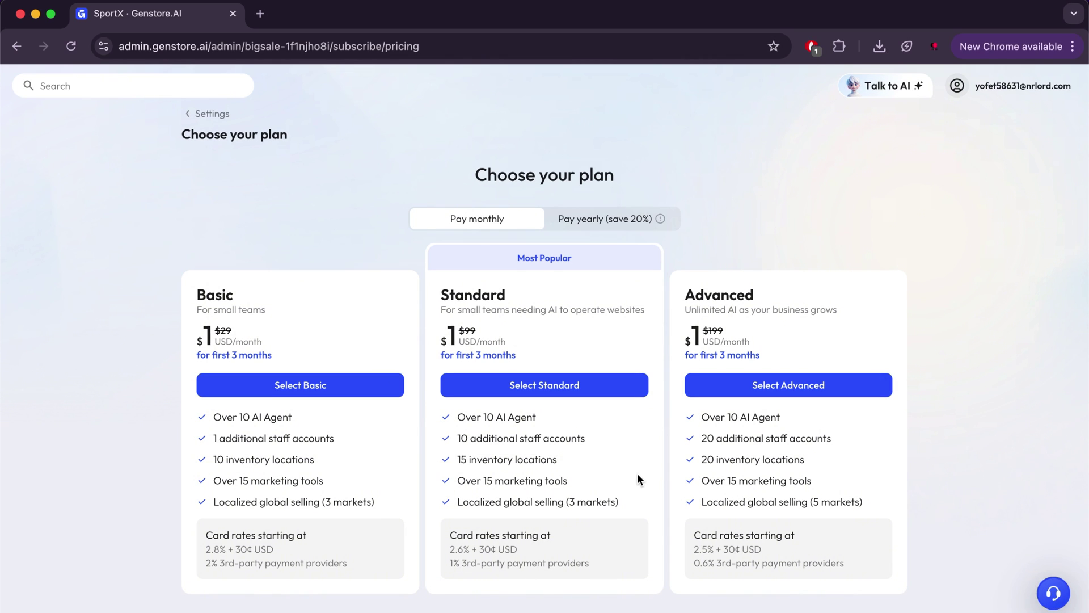
click(620, 226)
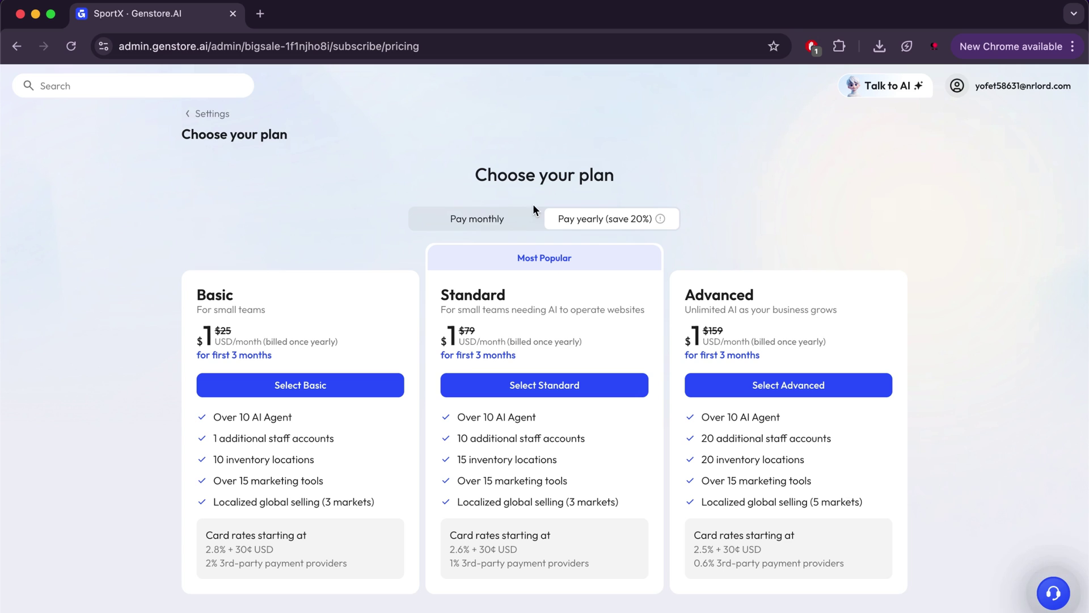
click(522, 226)
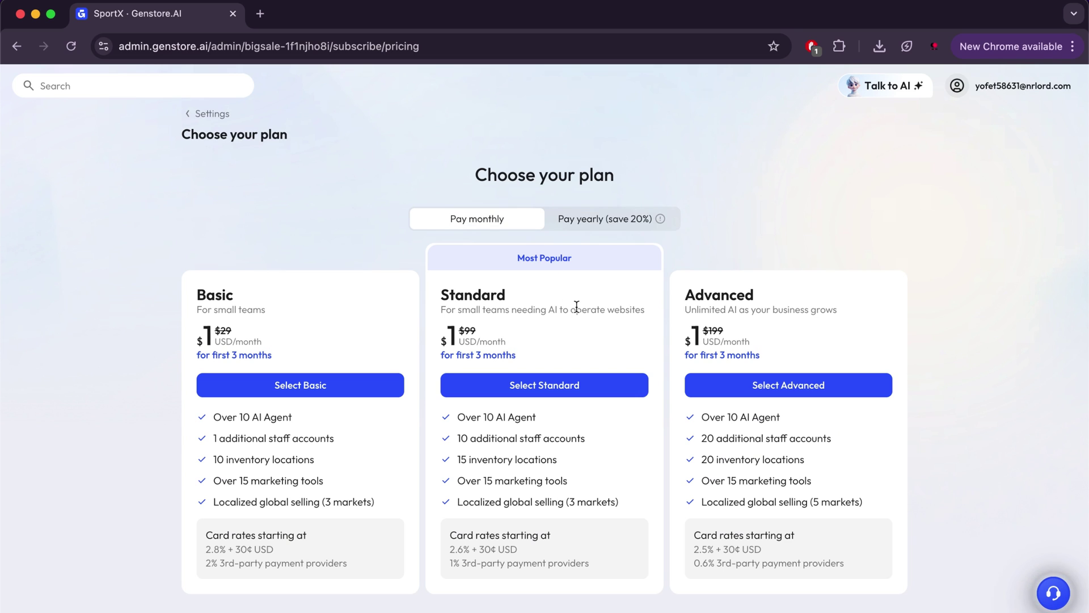